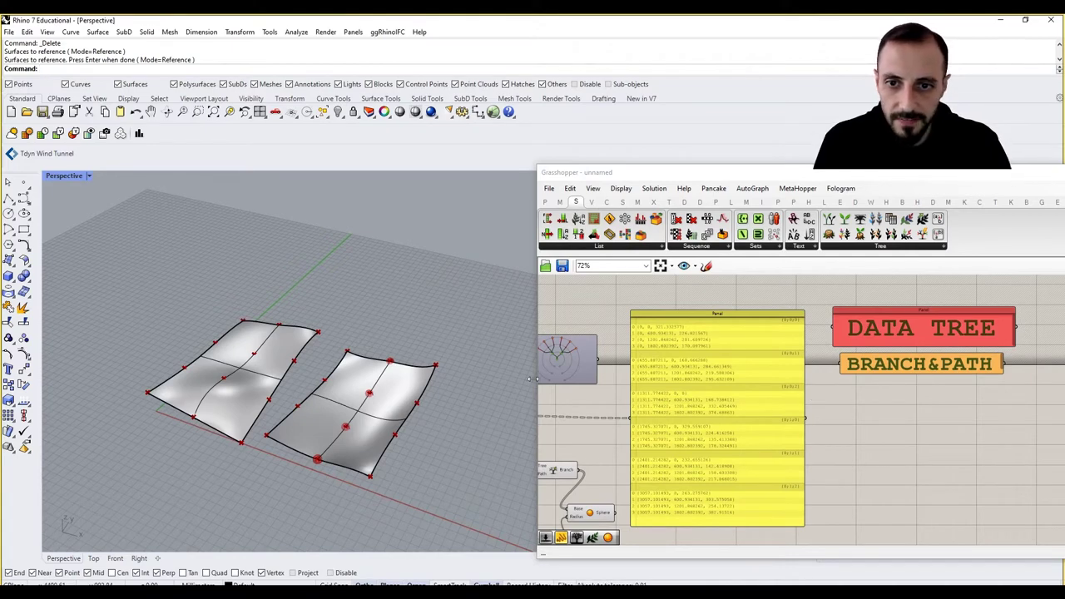
Turn off the preview of the Tree Branch, path and Sphere components together with their number sliders.
right_drag(666, 387, 737, 361)
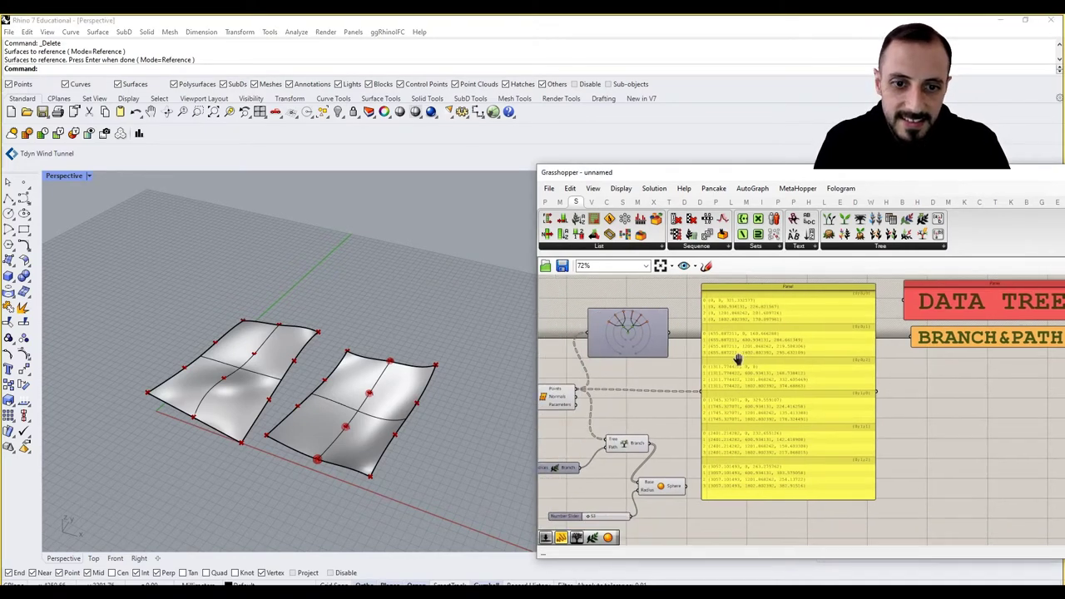
click(630, 445)
click(641, 414)
click(632, 446)
click(643, 426)
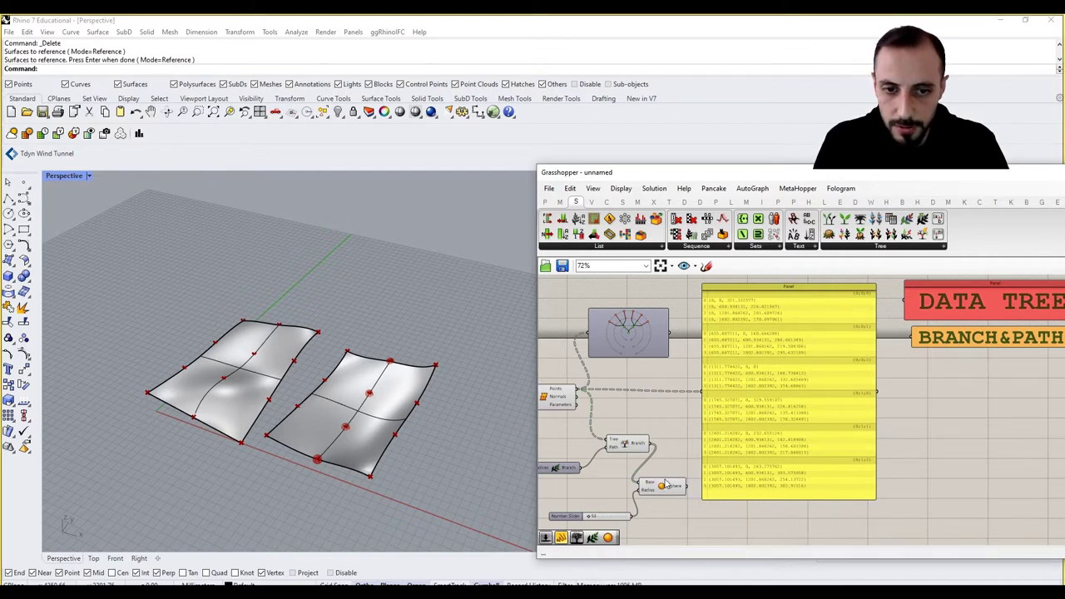
right_drag(675, 445, 771, 404)
scroll(744, 421, down, 2)
scroll(749, 416, up, 3)
scroll(772, 405, down, 1)
scroll(771, 405, down, 2)
drag(772, 402, 561, 477)
right_click(635, 419)
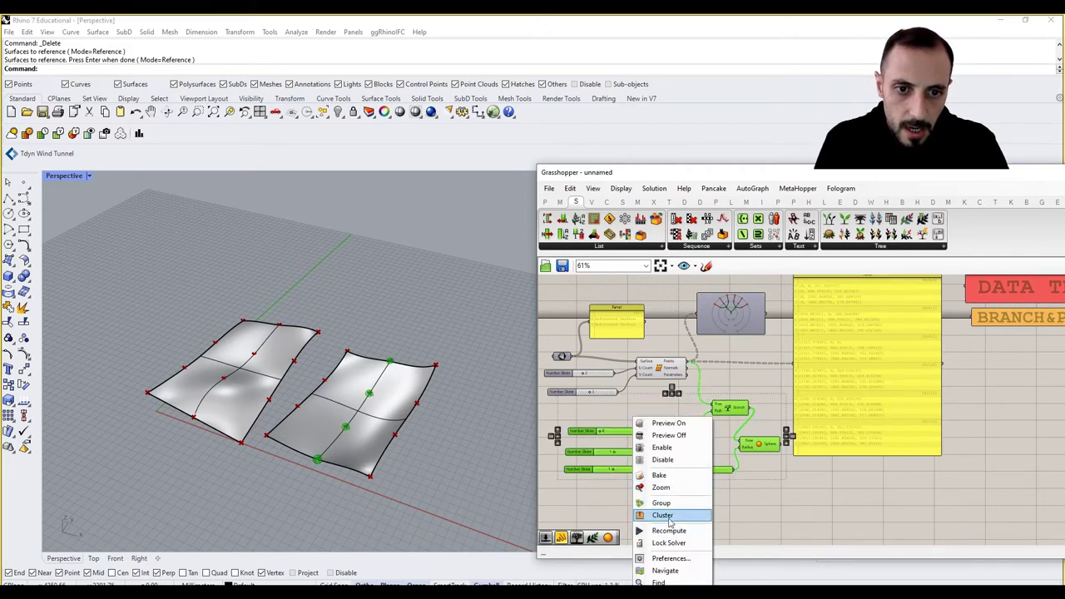
click(669, 435)
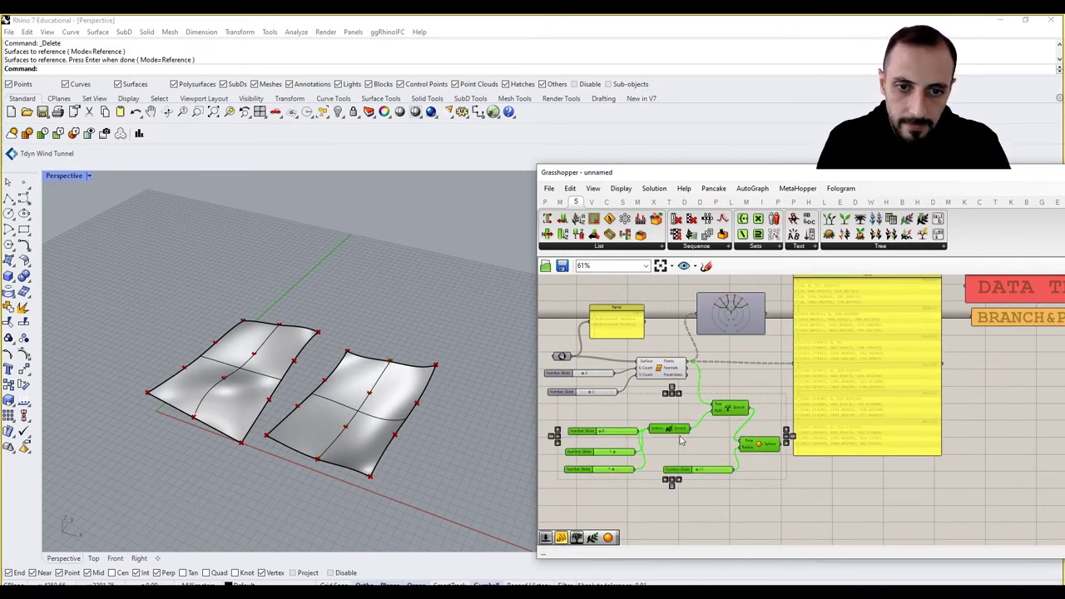
Group the selected Tree Branch, path, Sphere and slider components and shift the group slightly down the canvas.
key(ctrl+g)
drag(736, 413, 728, 449)
click(747, 411)
Examine the branch paths and the point items listed under each in the coordinate panel.
right_drag(749, 409, 666, 444)
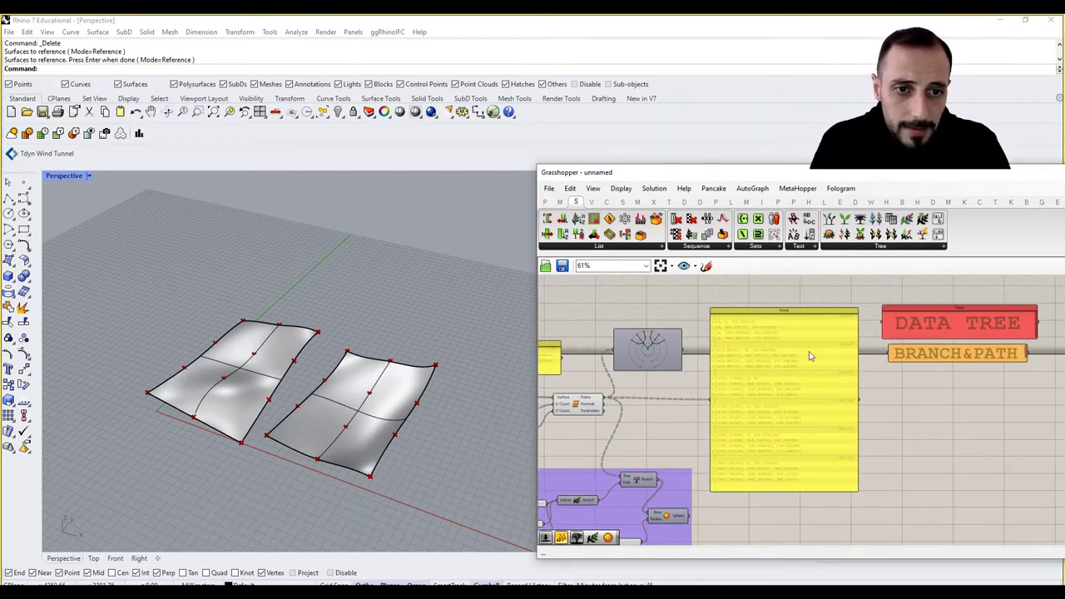
scroll(688, 390, up, 3)
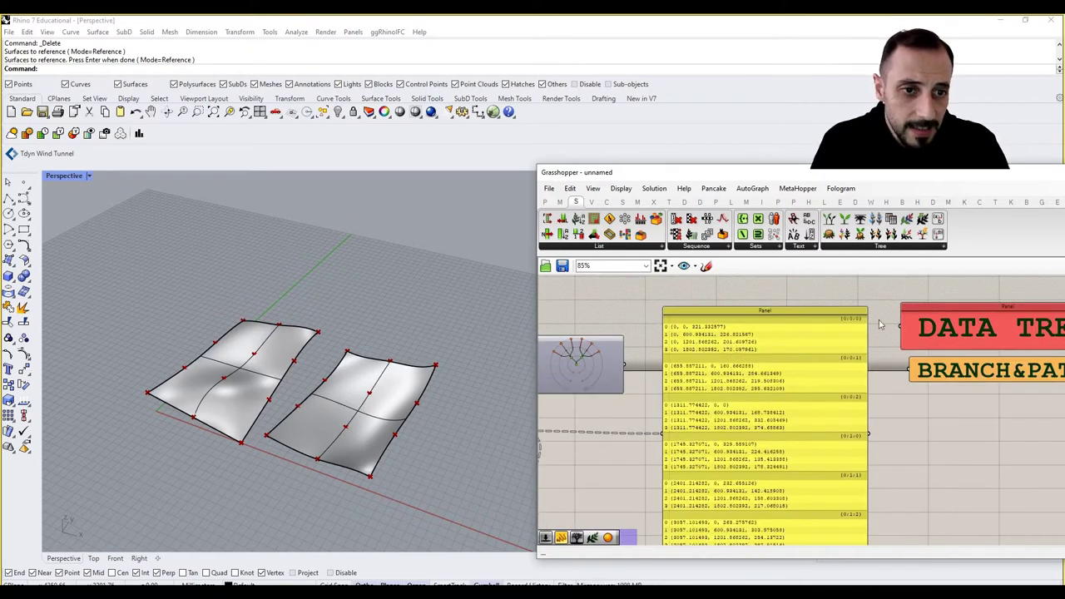
scroll(741, 341, down, 2)
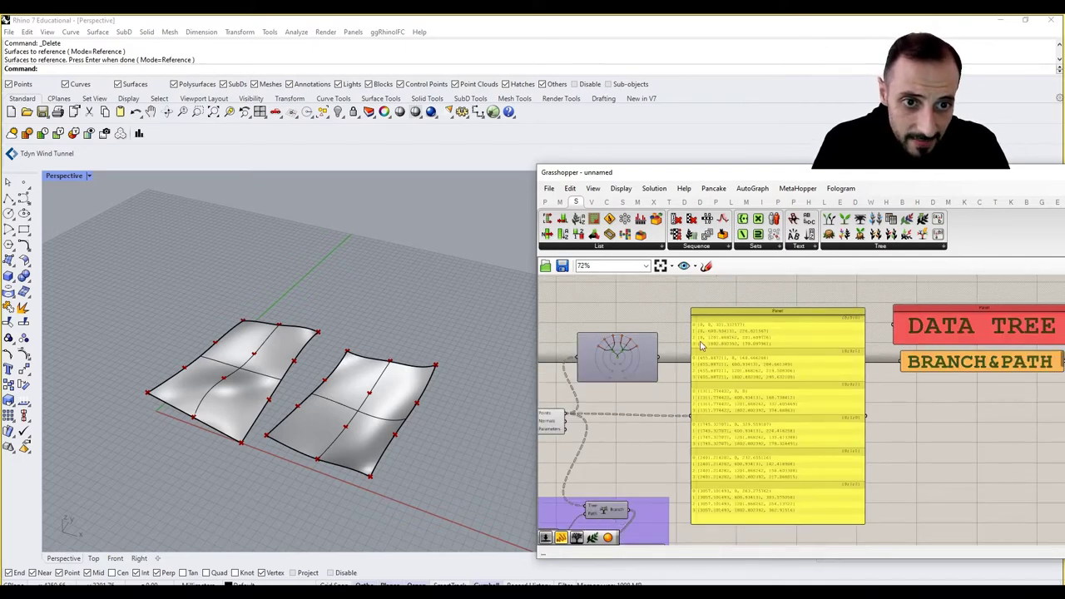
right_drag(721, 321, 701, 330)
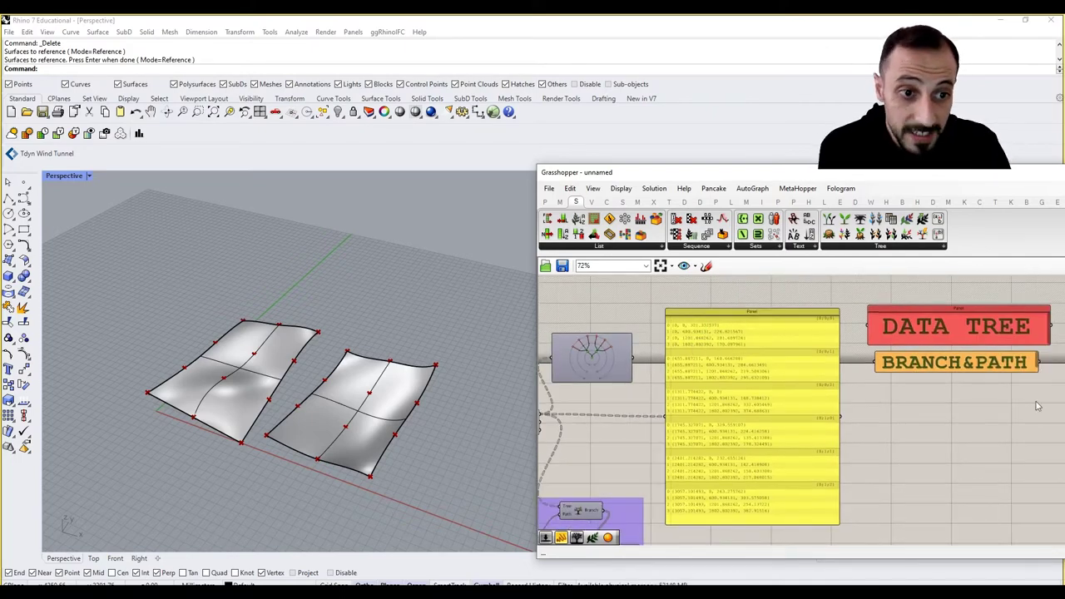
scroll(828, 324, up, 2)
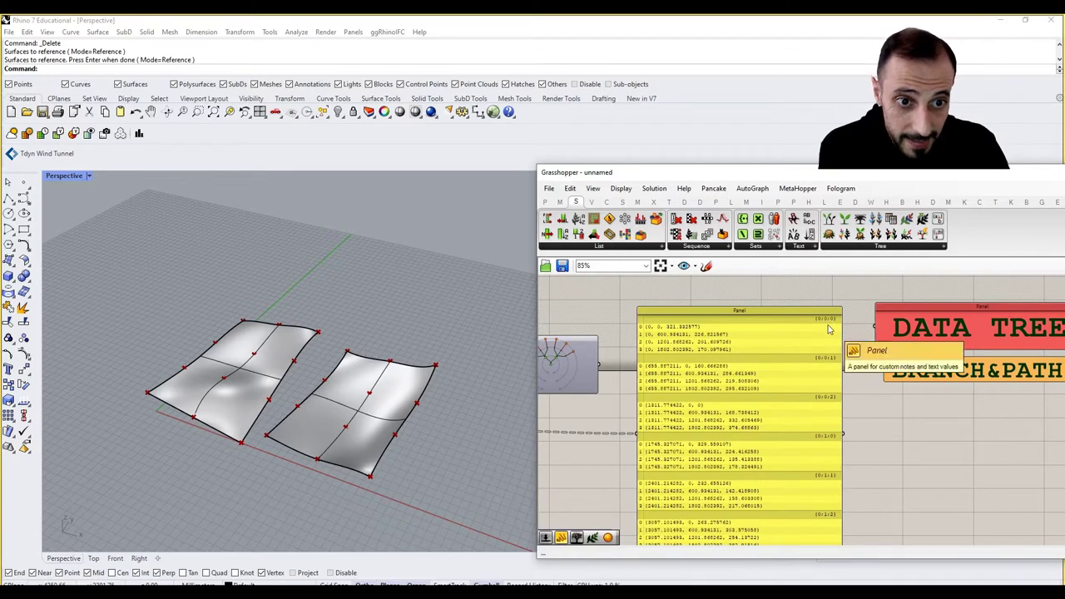
scroll(654, 333, up, 2)
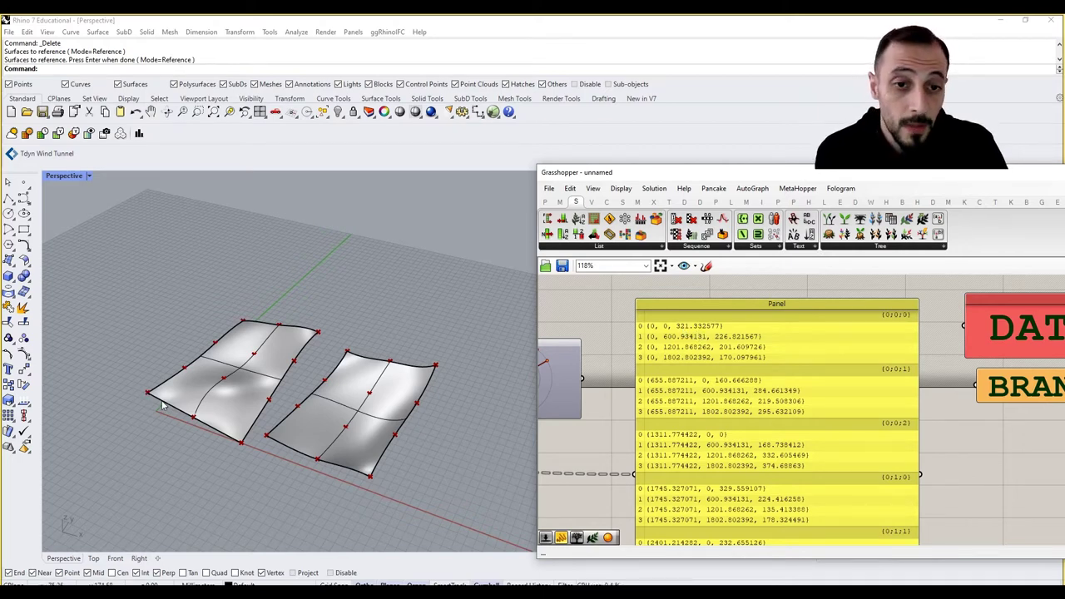
right_drag(679, 342, 668, 329)
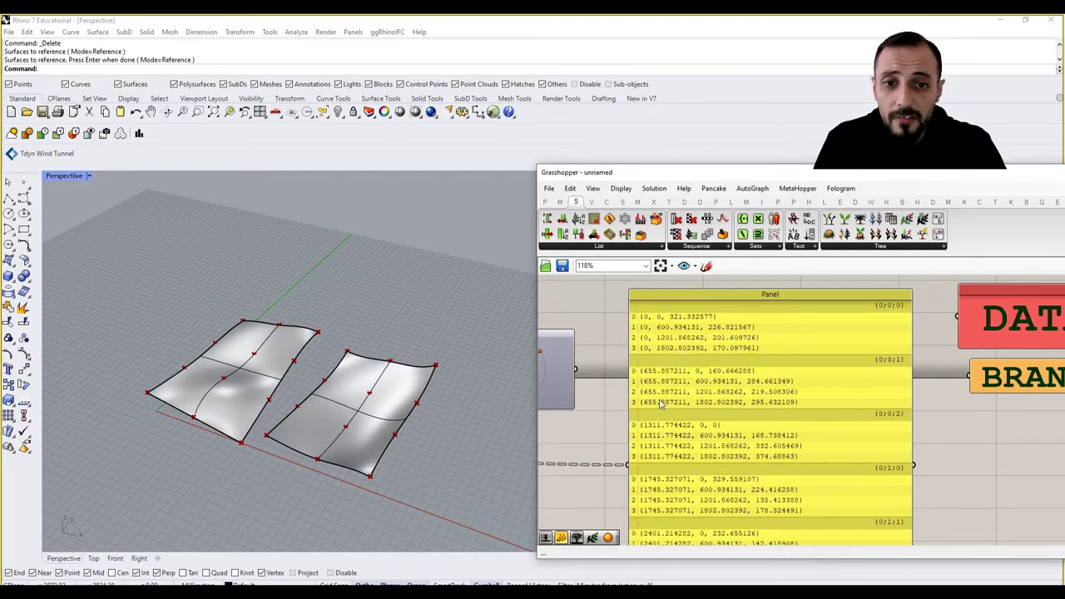
scroll(660, 404, down, 2)
right_drag(888, 399, 918, 390)
scroll(915, 387, down, 2)
Move the Tree Branch and Sphere group further down to clear space beneath the Divide Surface component.
right_drag(680, 496, 822, 401)
drag(764, 436, 743, 410)
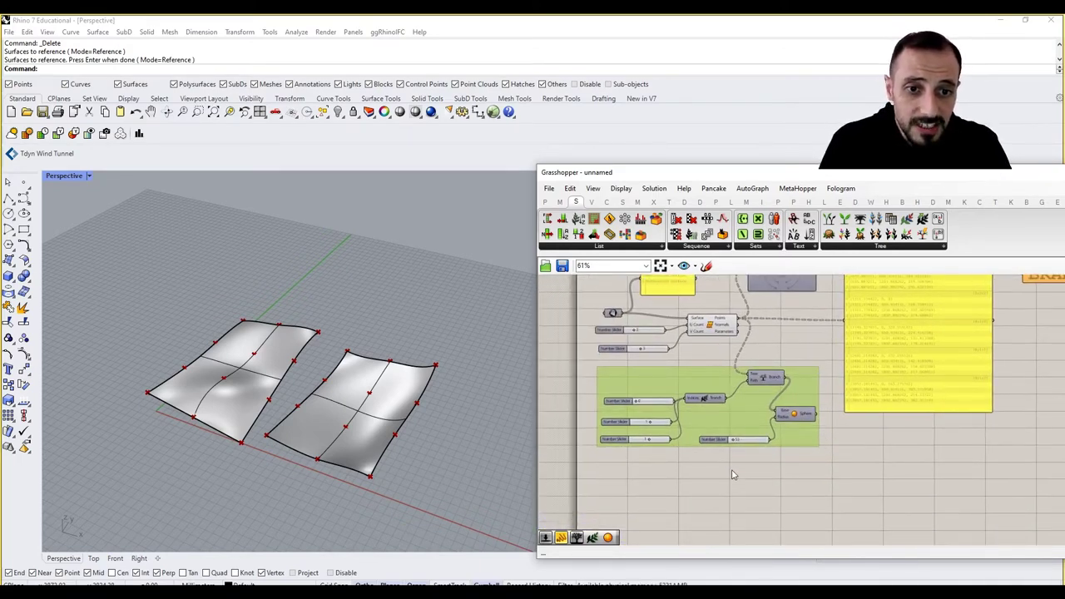
drag(747, 417, 750, 513)
click(690, 399)
Move the coordinate panel and the DATA TREE and BRANCH&PATH title panels to the right, away from Divide Surface.
scroll(672, 404, up, 2)
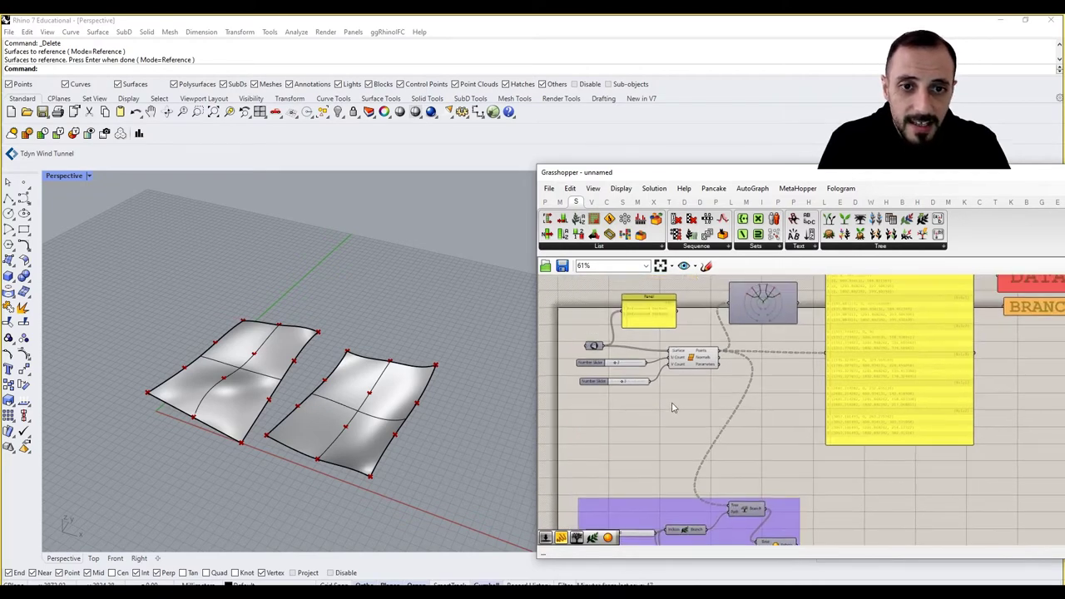
scroll(832, 426, down, 3)
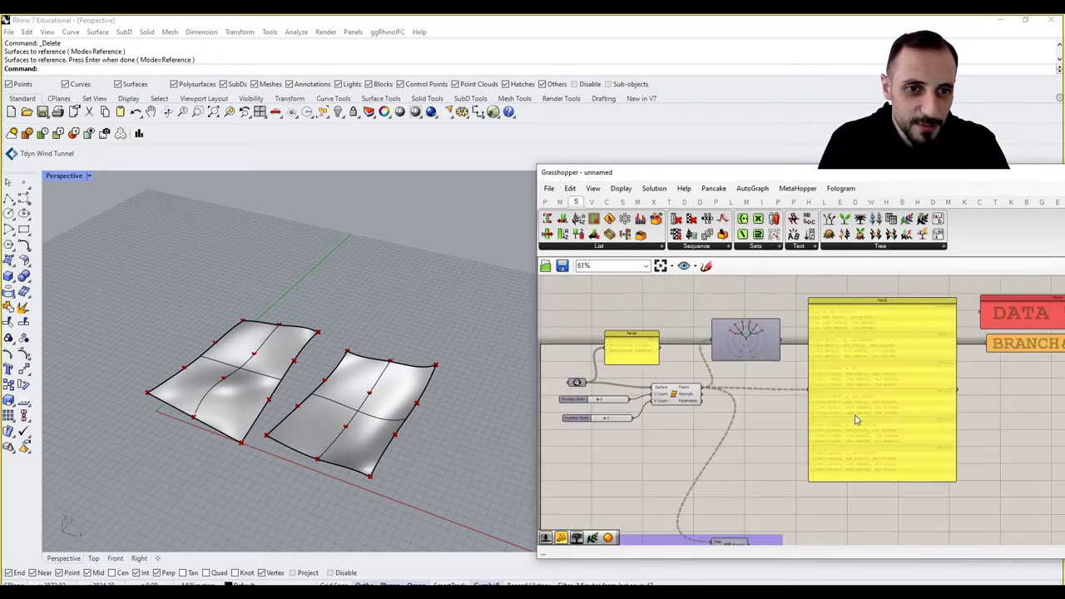
drag(984, 431, 891, 304)
drag(791, 405, 850, 405)
click(709, 450)
Add a Point List component and connect the Divide Surface Points output to its Points input.
scroll(709, 450, up, 3)
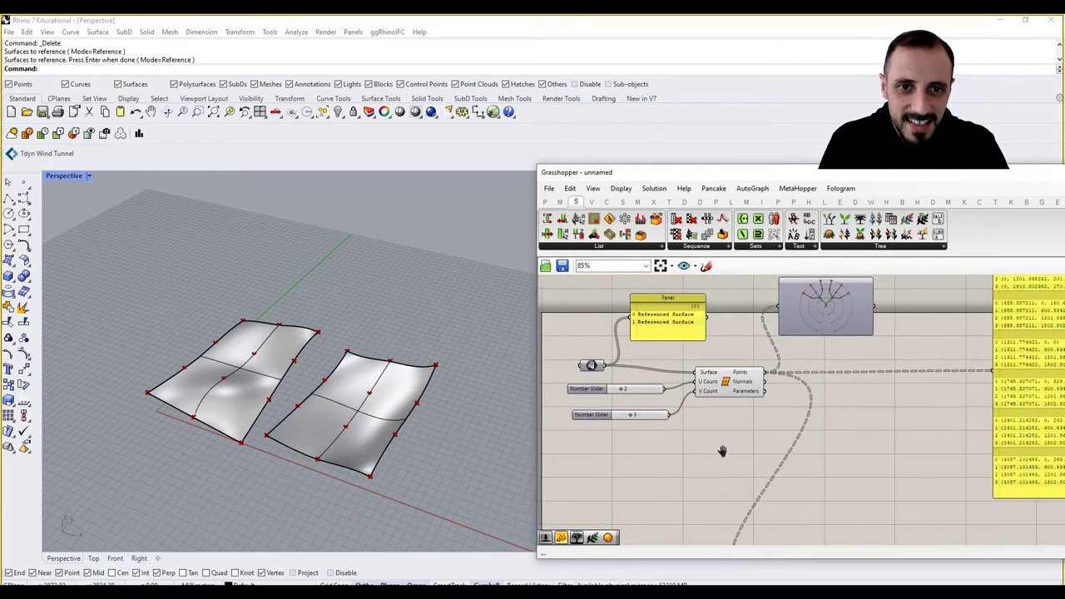
click(684, 203)
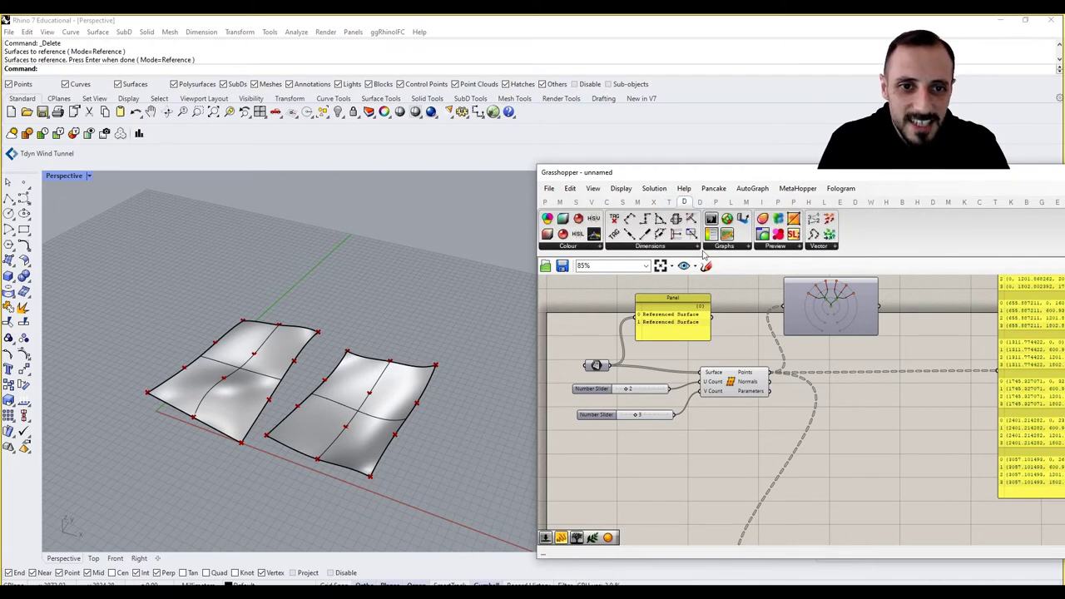
click(817, 247)
mouse_move(824, 265)
mouse_down()
mouse_move(822, 403)
mouse_move(842, 457)
mouse_up()
mouse_move(774, 373)
mouse_down()
mouse_move(832, 453)
mouse_move(861, 443)
mouse_up()
Add a number slider with the value 50 and connect it to the Point List's Size input.
double_click(812, 477)
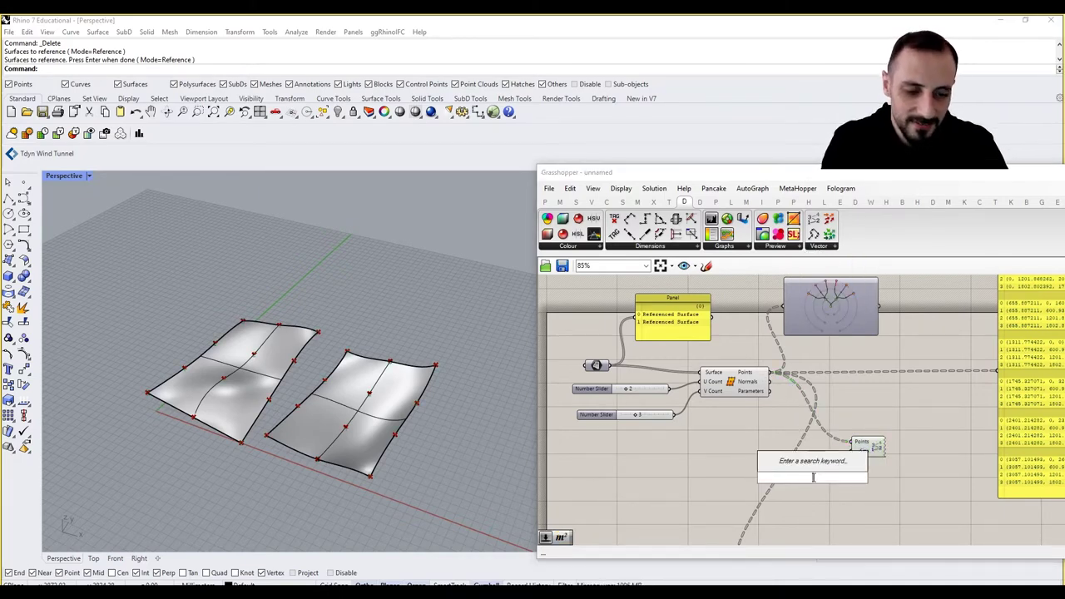
text(50)
key(Return)
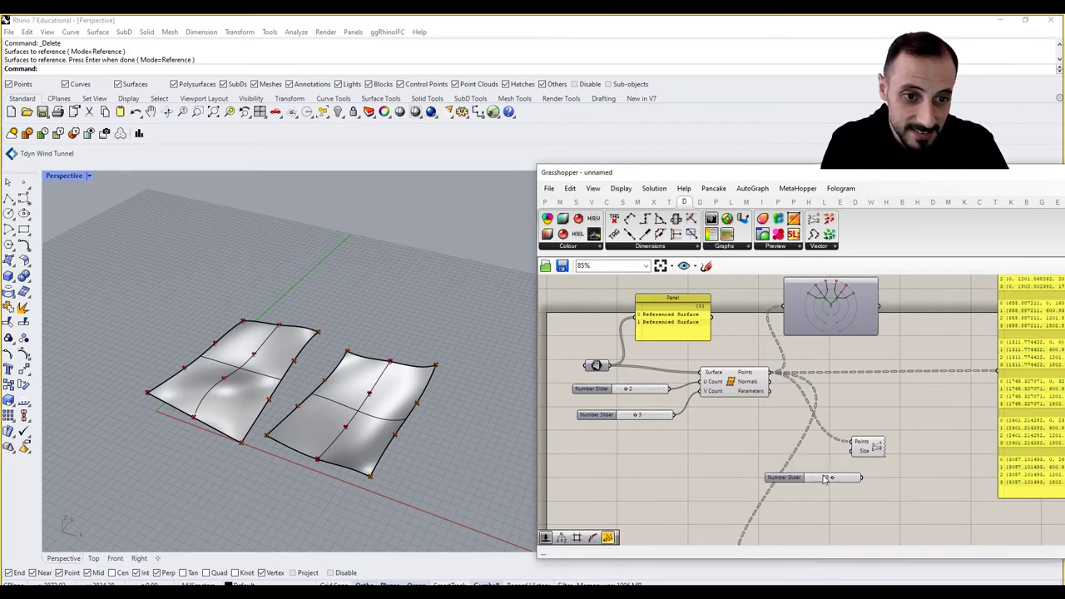
scroll(828, 480, up, 2)
drag(865, 477, 853, 447)
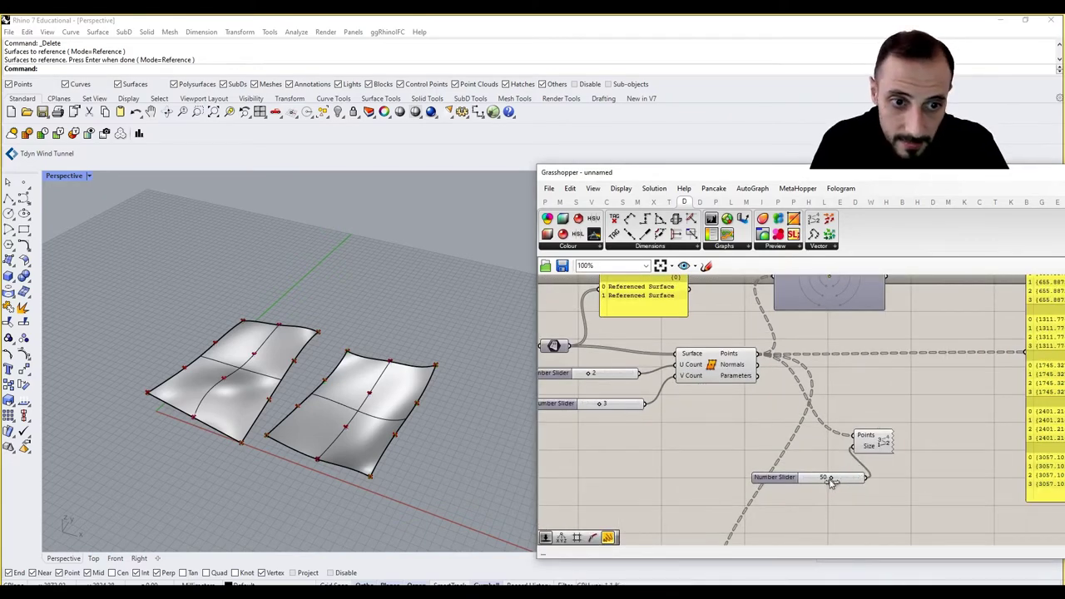
Connect a new number slider of 500 to the Point List's Size input and delete the slider of 50.
double_click(836, 512)
text(500)
key(Return)
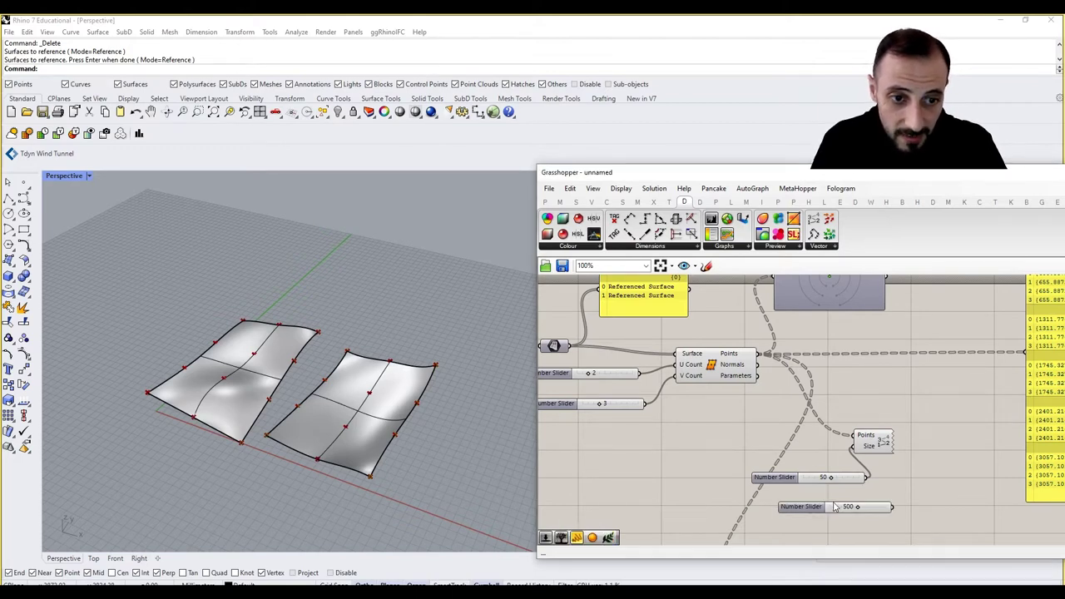
drag(894, 506, 855, 449)
click(816, 480)
key(Delete)
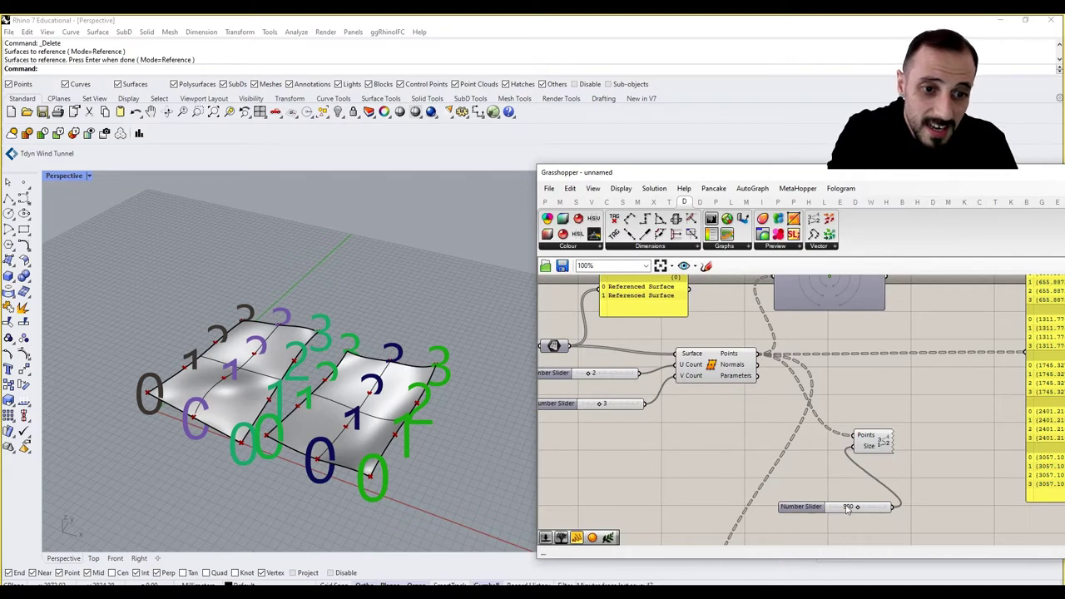
Reduce the point label size slider to 260 and arrange it side by side with the Point List component.
drag(859, 510, 845, 509)
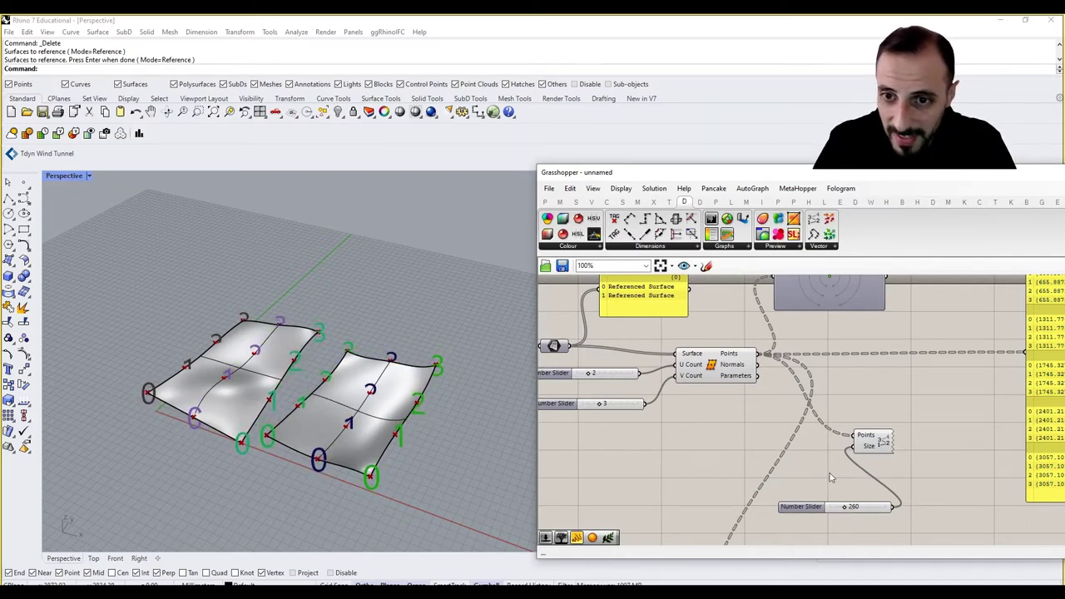
scroll(913, 383, down, 3)
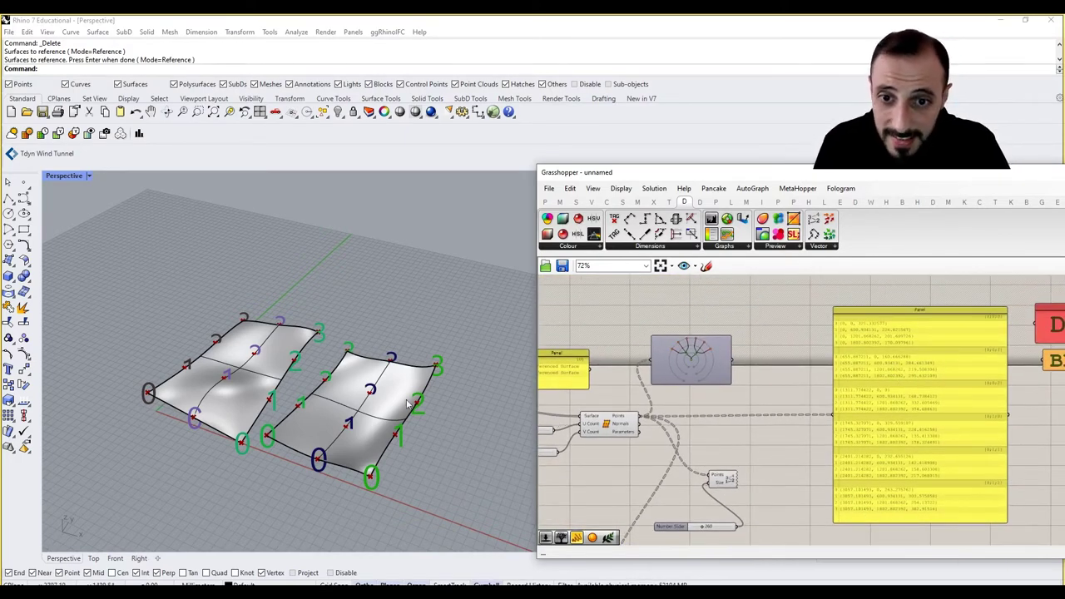
right_drag(374, 409, 356, 396)
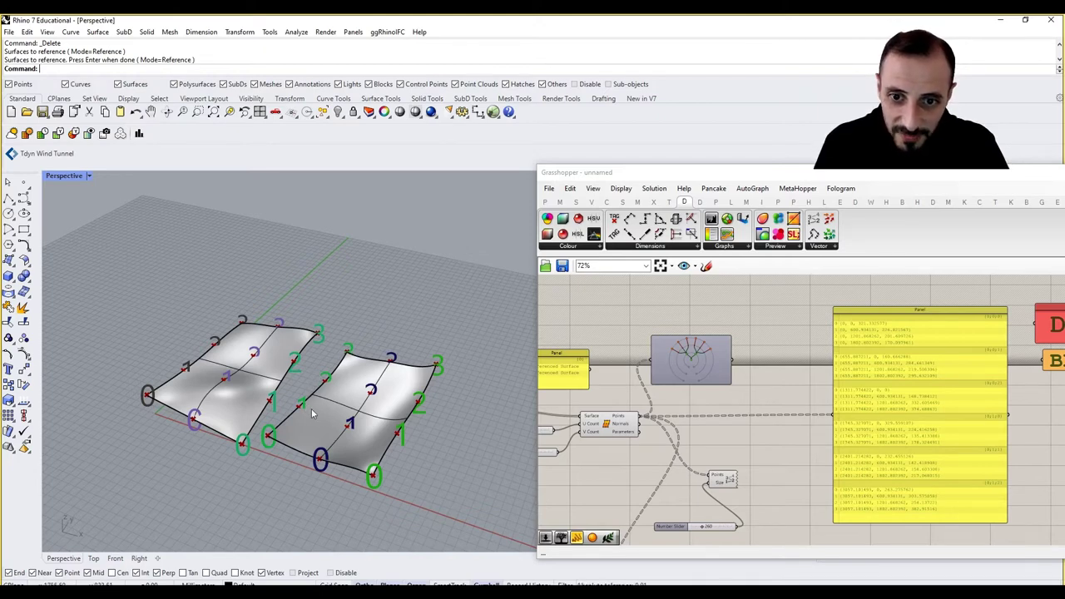
drag(732, 487, 755, 481)
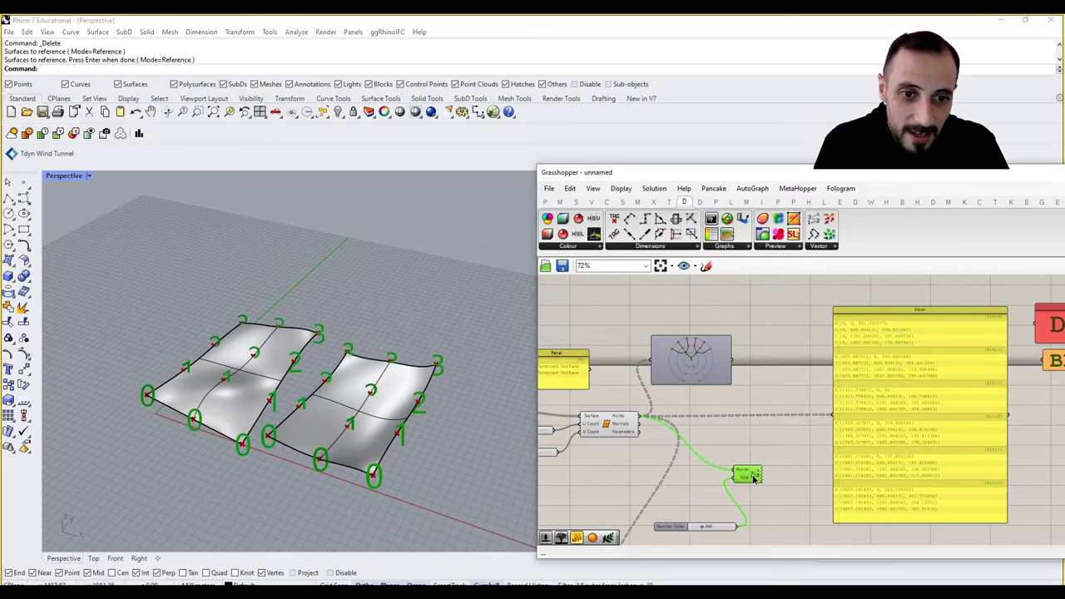
drag(688, 529, 667, 481)
click(699, 501)
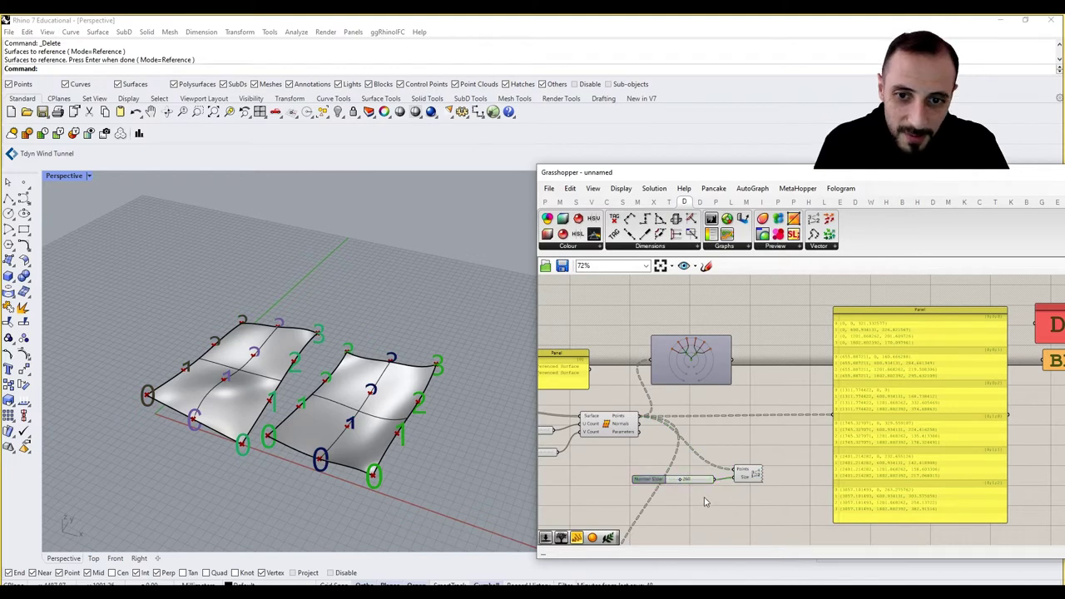
Make the Default layer colour semi-transparent black with an alpha value of 110 in Rhino.
click(284, 363)
click(350, 381)
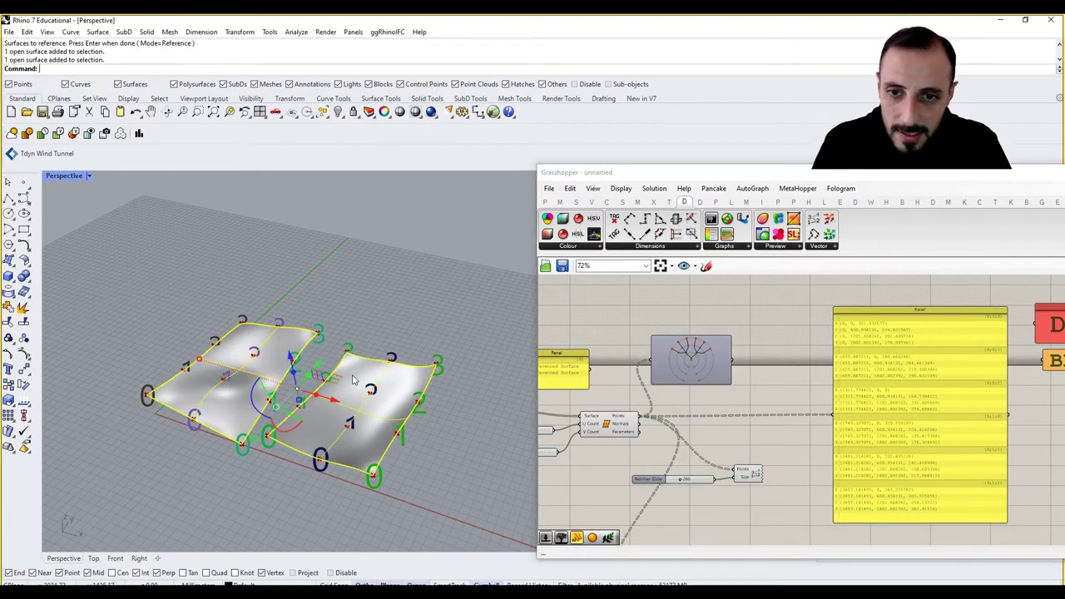
drag(636, 178, 629, 347)
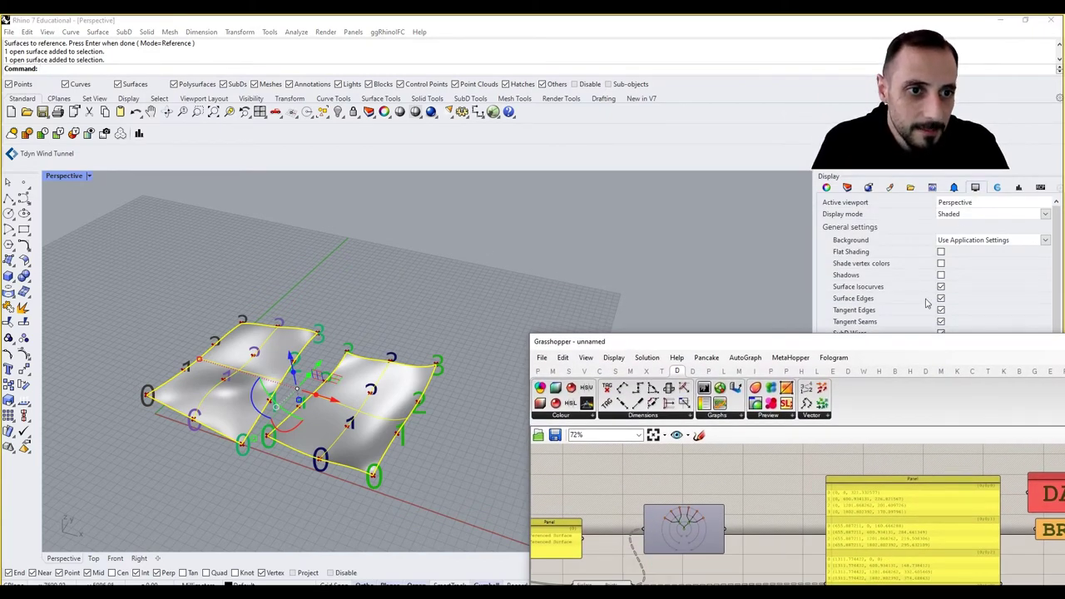
click(847, 188)
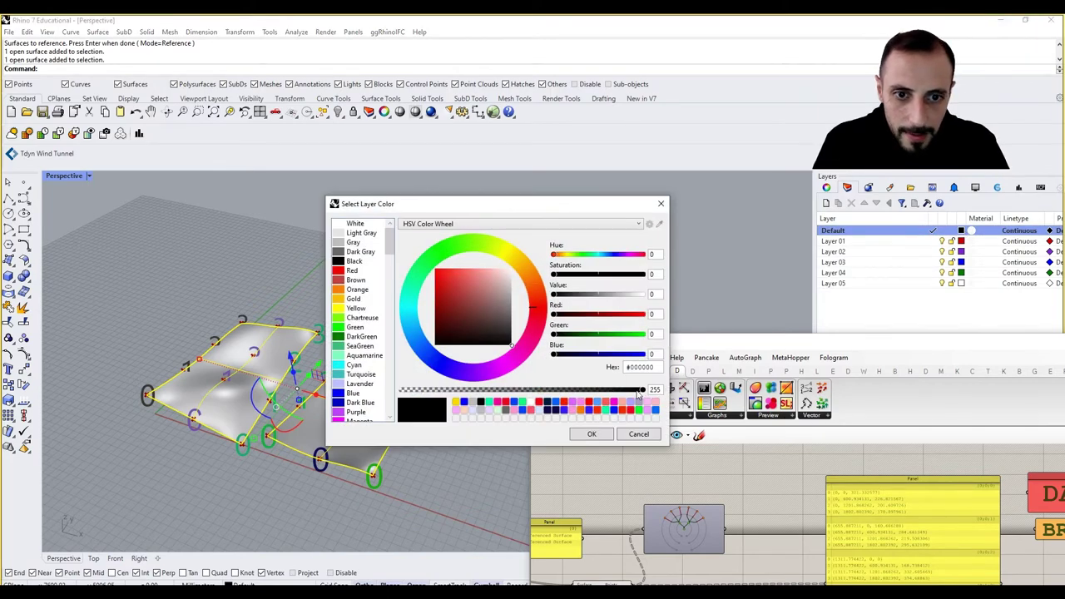
drag(639, 391, 505, 391)
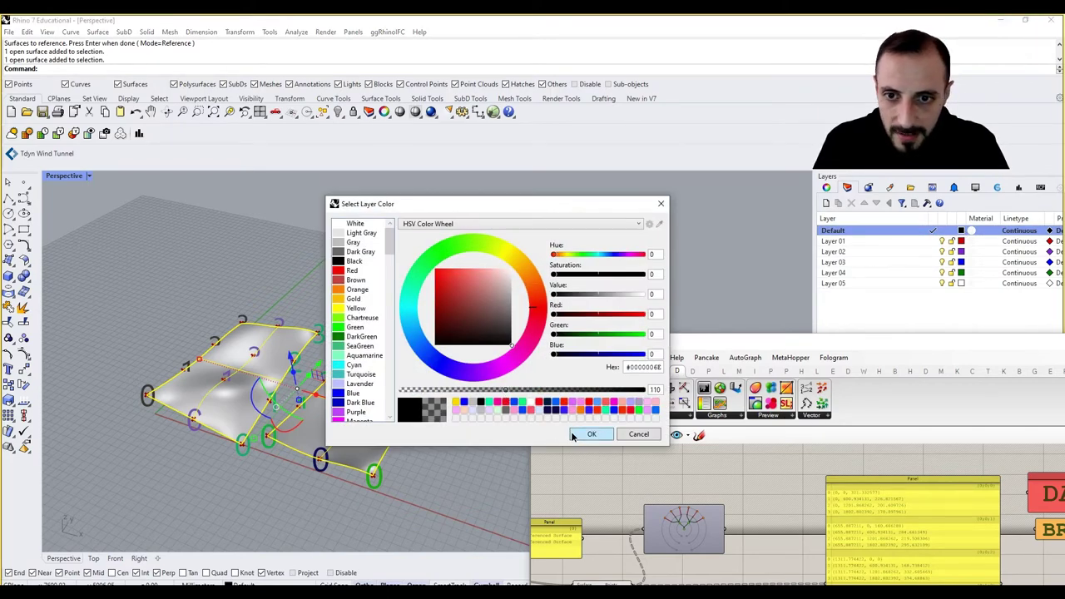
click(572, 436)
click(479, 311)
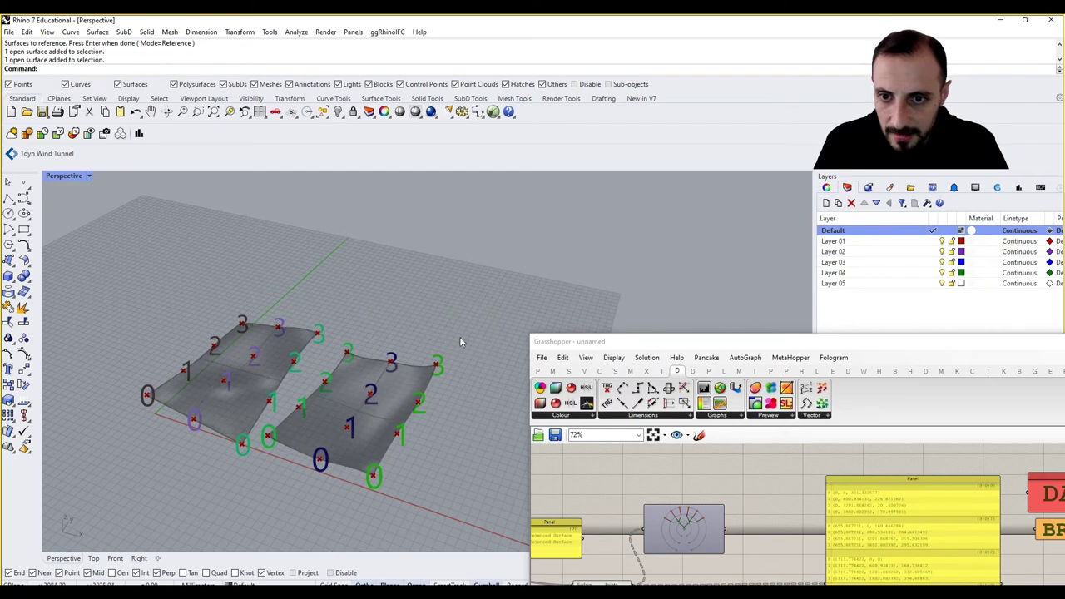
drag(666, 347, 651, 179)
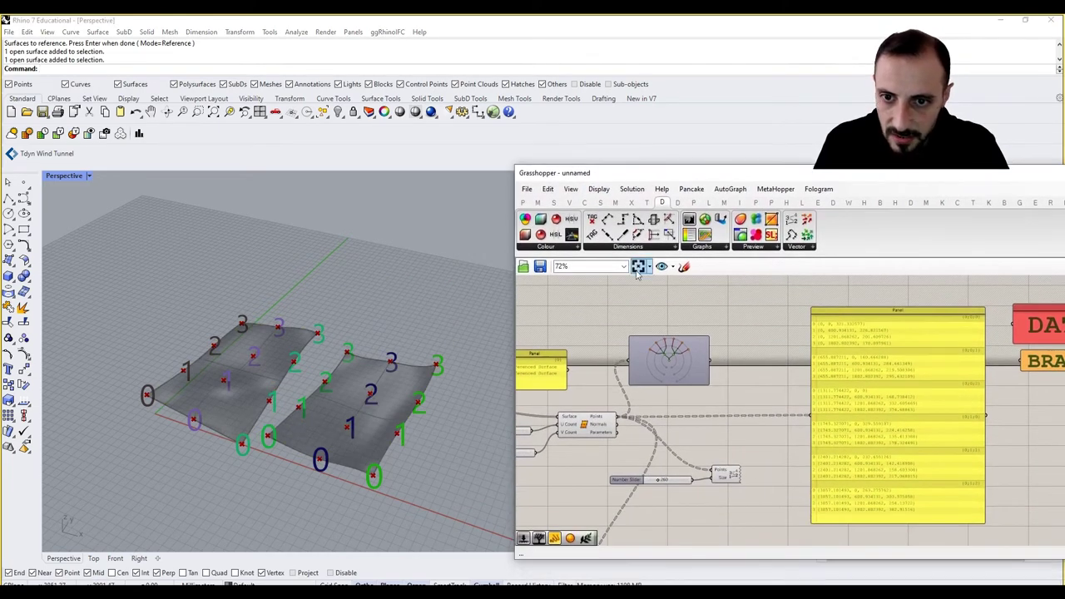
Move the second surface along the X axis, further away from the first surface, and deselect it.
click(406, 425)
drag(397, 414, 421, 424)
click(398, 299)
Add a Tree Item component to the canvas below the Point List component and its size slider.
right_drag(660, 480, 685, 425)
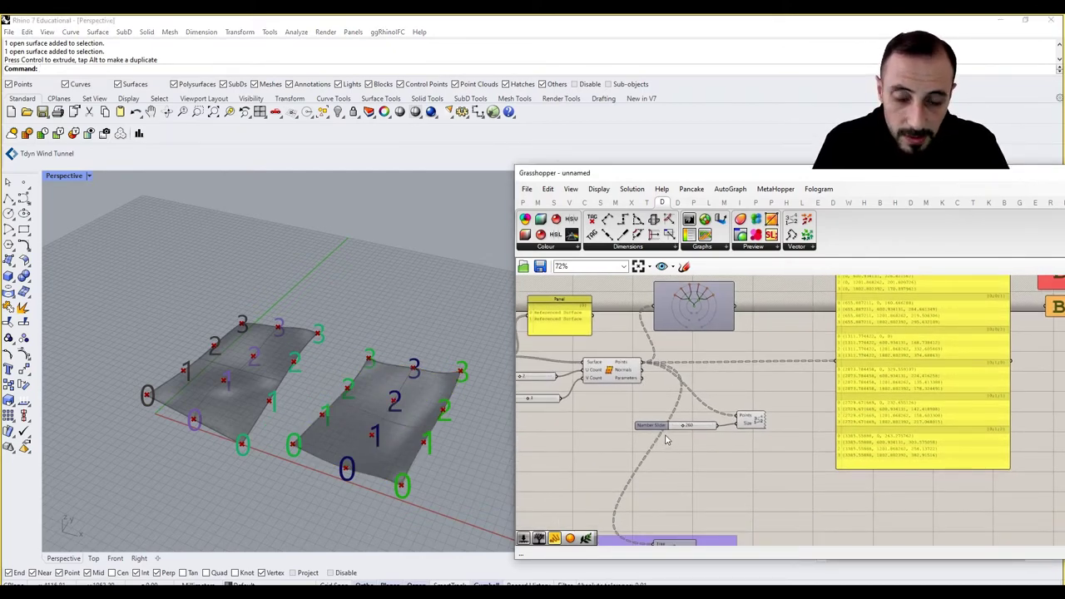
click(554, 202)
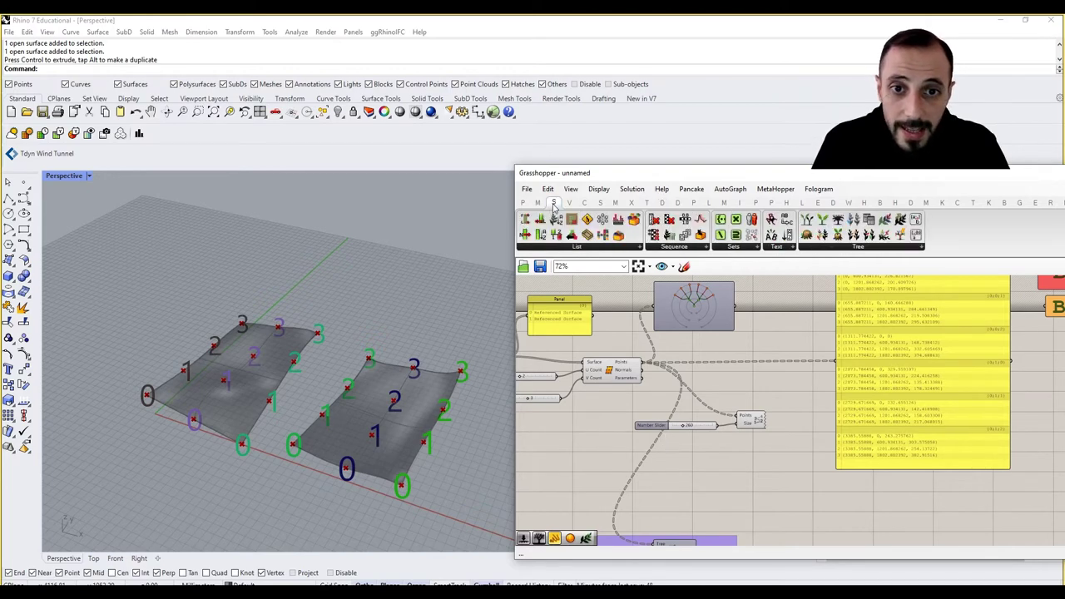
click(859, 249)
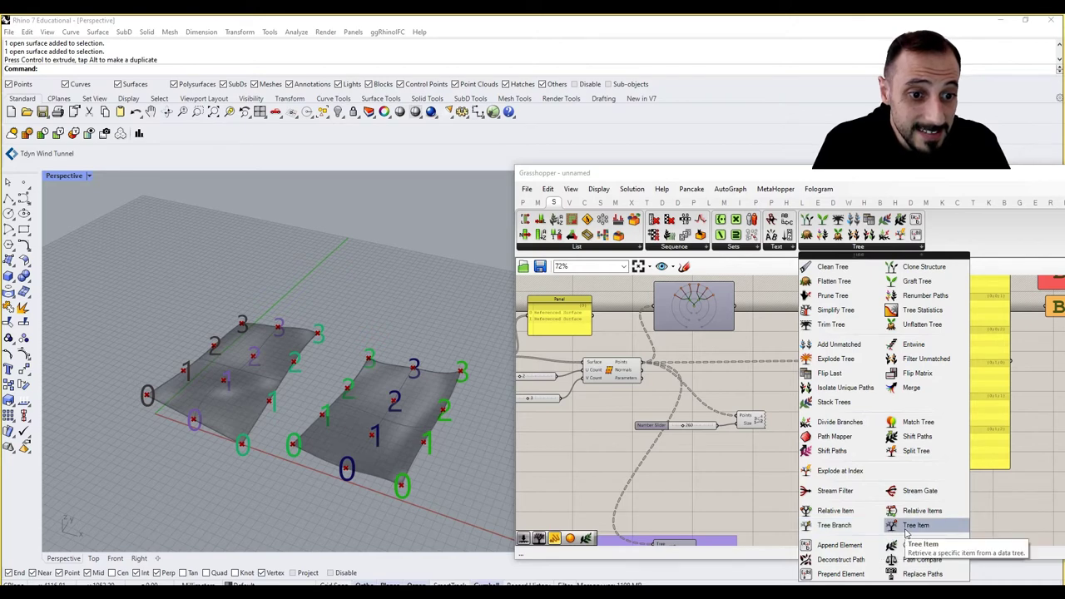
drag(909, 525, 667, 471)
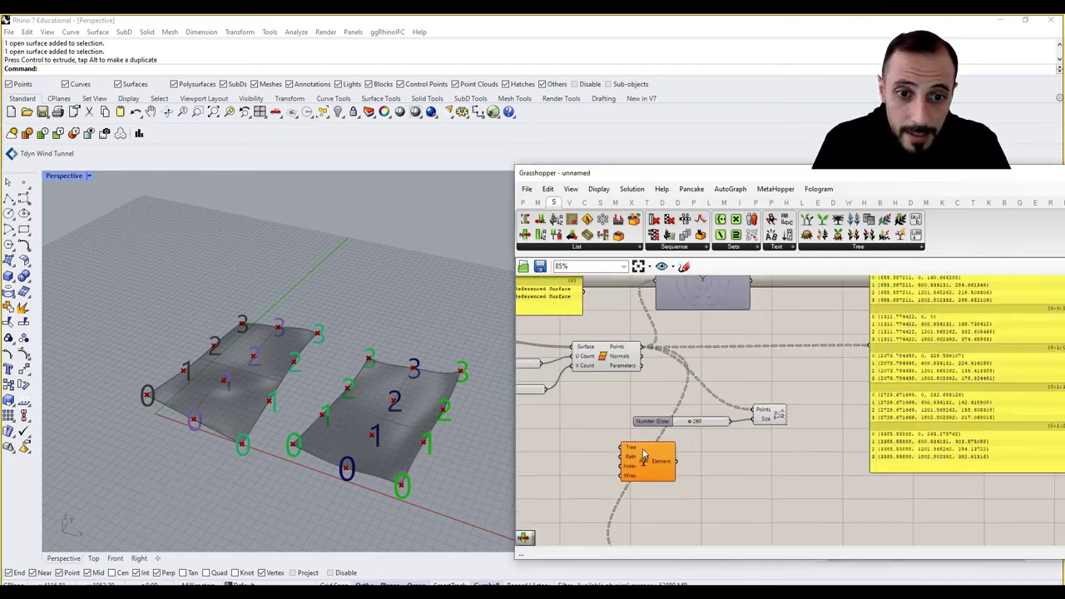
scroll(643, 451, up, 1)
drag(643, 450, 723, 466)
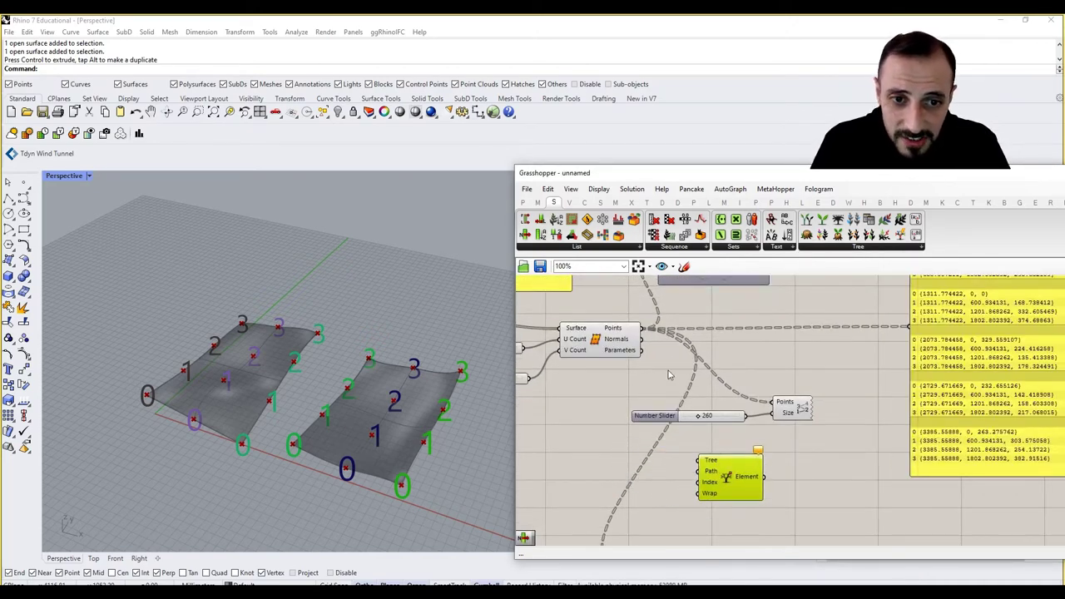
Connect the surface division's Points output to the Tree input of the Tree Item component.
drag(808, 371, 763, 379)
click(726, 371)
mouse_move(699, 452)
right_down()
mouse_move(694, 359)
mouse_move(692, 435)
right_up()
scroll(694, 359, down, 3)
scroll(696, 500, up, 2)
right_drag(667, 359, 670, 373)
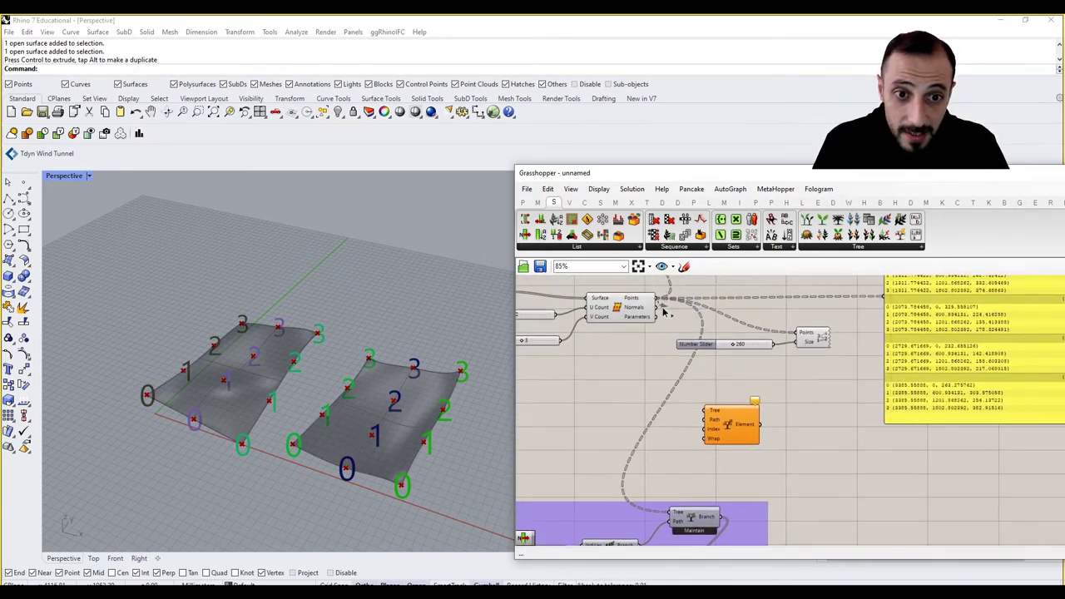
right_drag(719, 426, 677, 434)
click(677, 433)
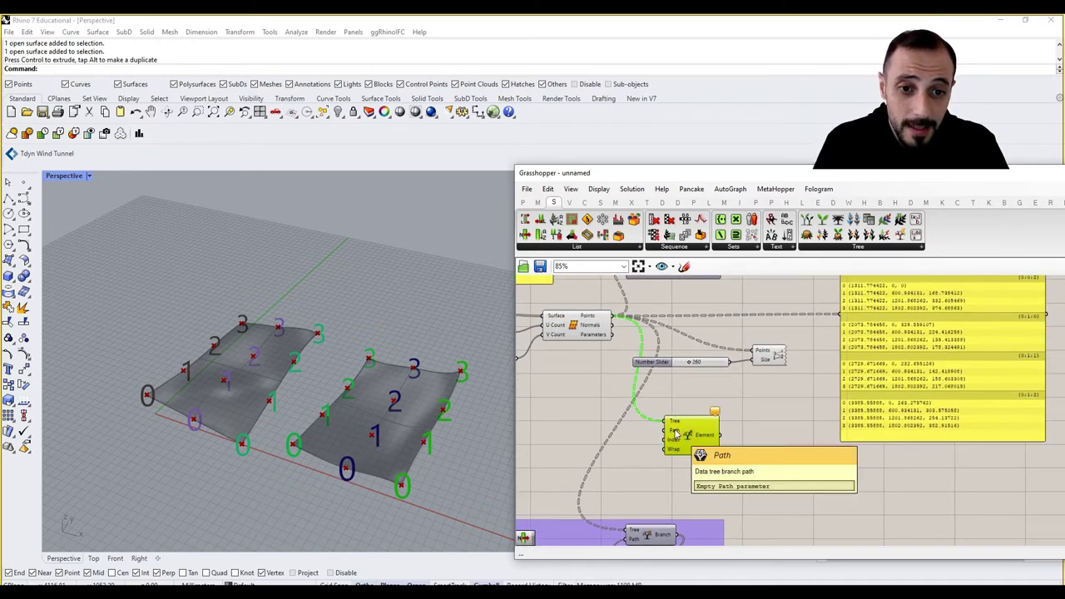
Duplicate the three path sliders with their Construct Path component and connect the copy's Branch output to the Tree Item's Path input.
right_drag(676, 433, 729, 376)
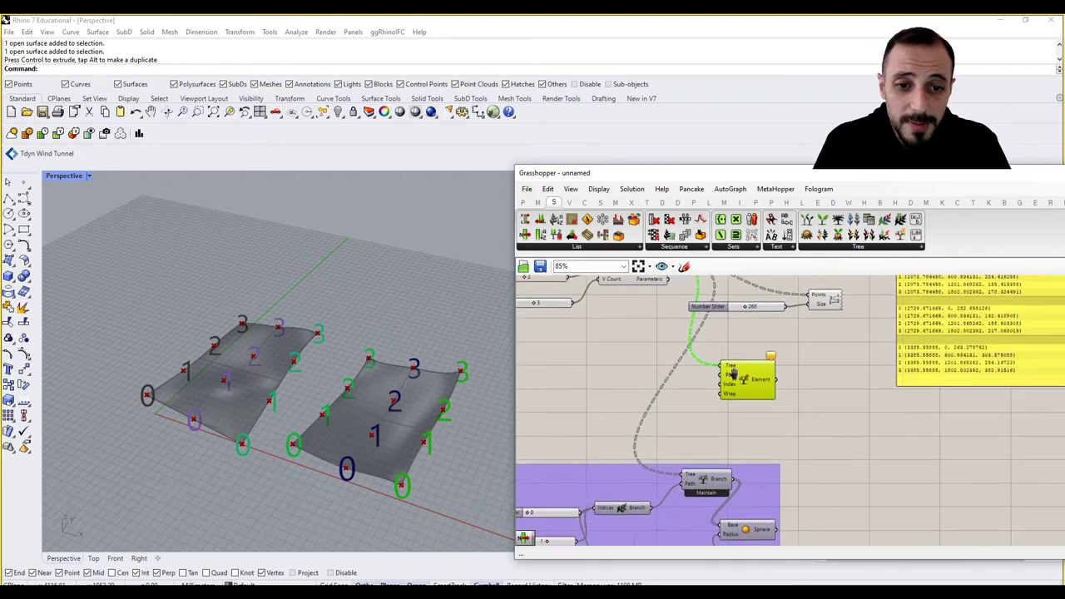
scroll(733, 373, down, 2)
scroll(662, 453, up, 1)
right_drag(660, 453, 728, 443)
drag(574, 434, 710, 504)
shift+click(713, 467)
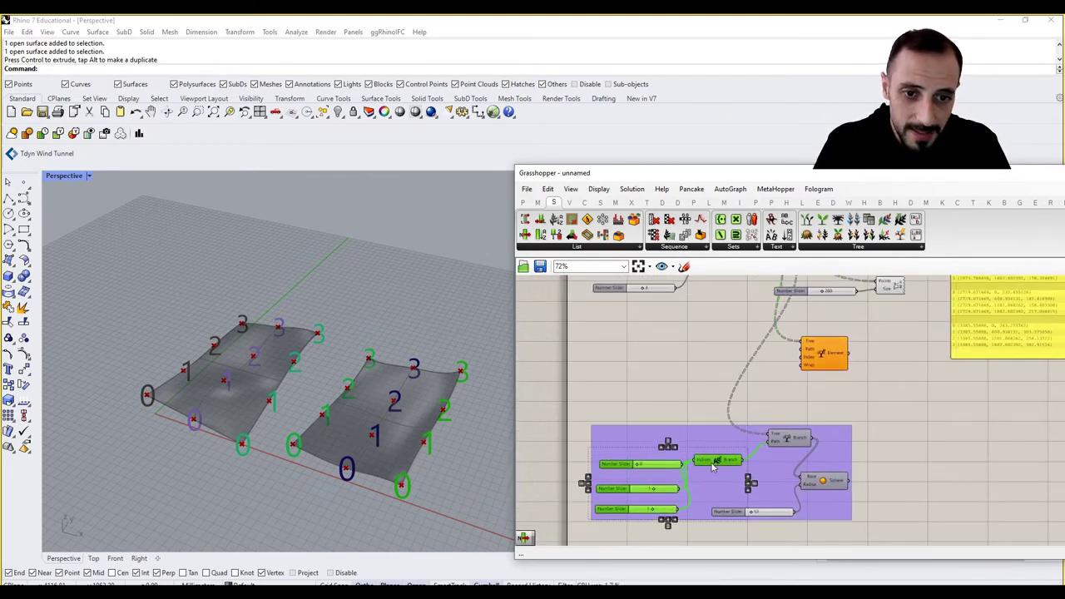
alt+drag(713, 467, 795, 372)
click(721, 356)
scroll(733, 364, up, 2)
right_drag(866, 381, 778, 384)
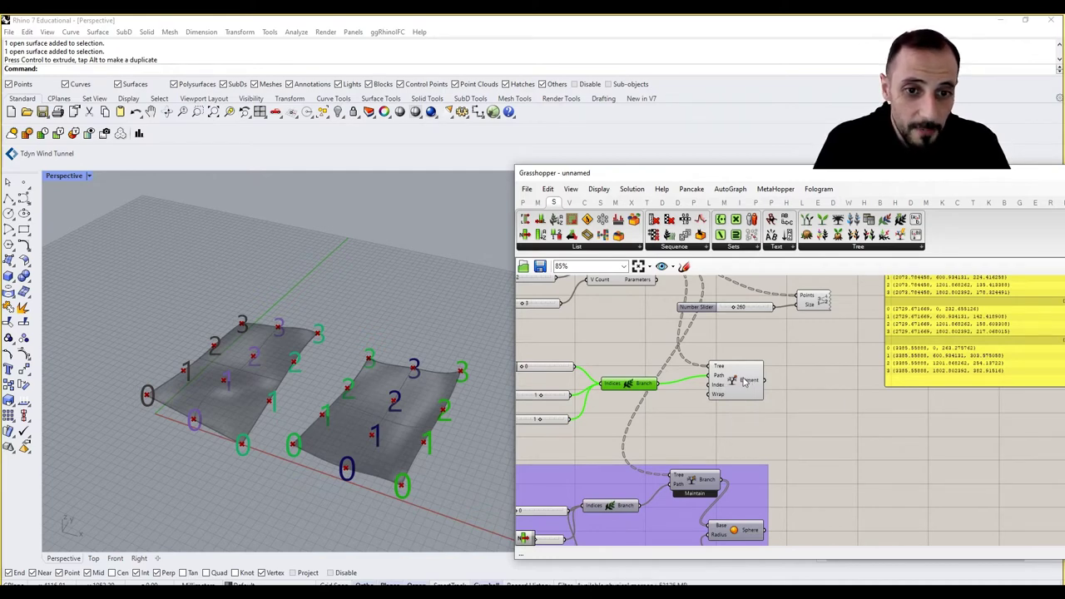
click(743, 381)
click(783, 381)
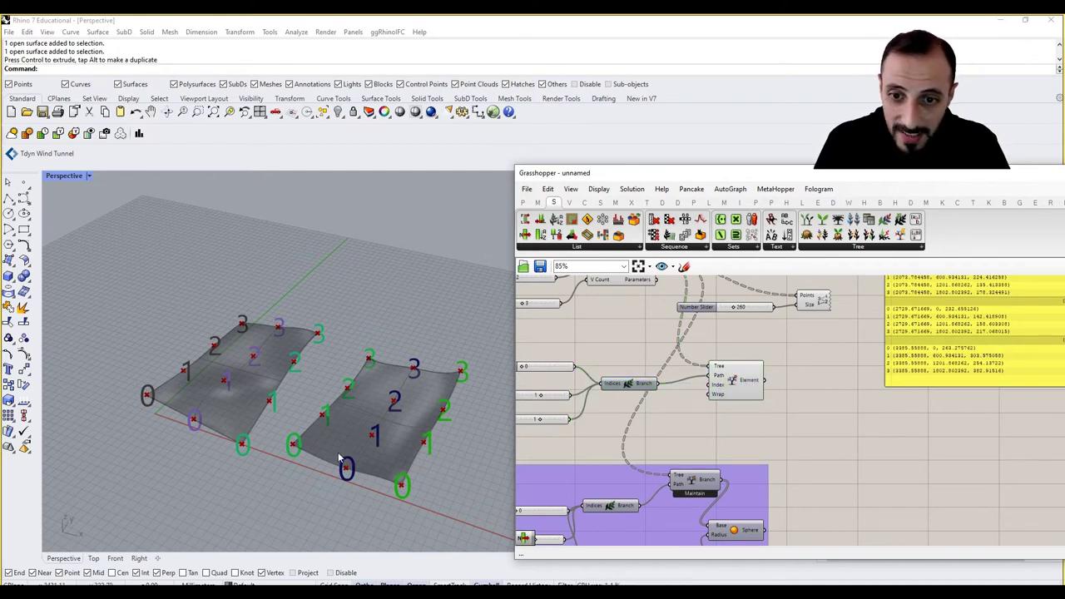
click(325, 487)
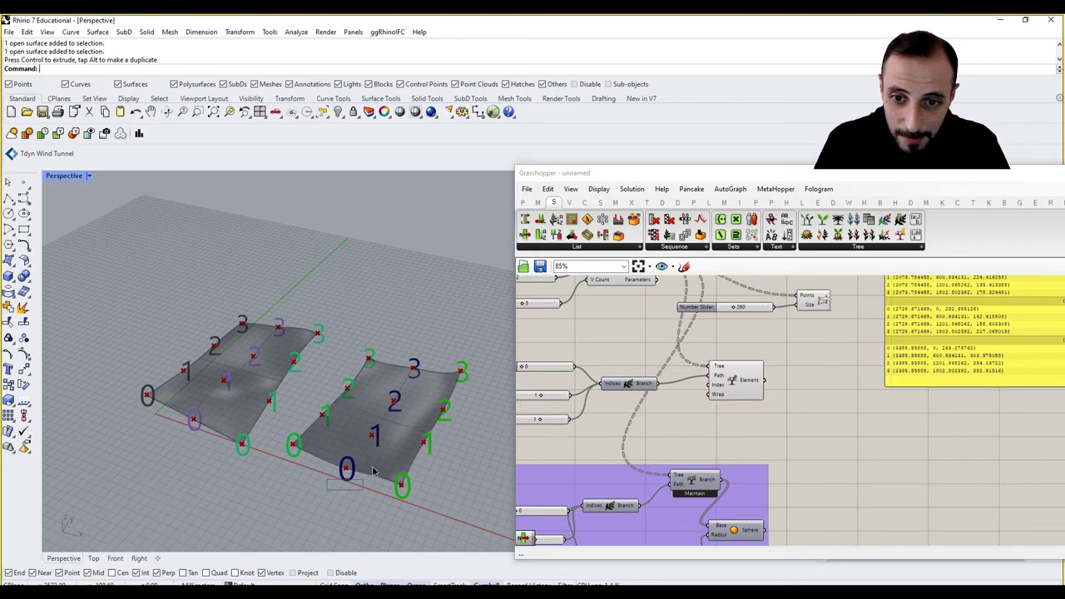
Add a Sphere component beside the Tree Item component.
click(789, 409)
double_click(790, 413)
text(spher)
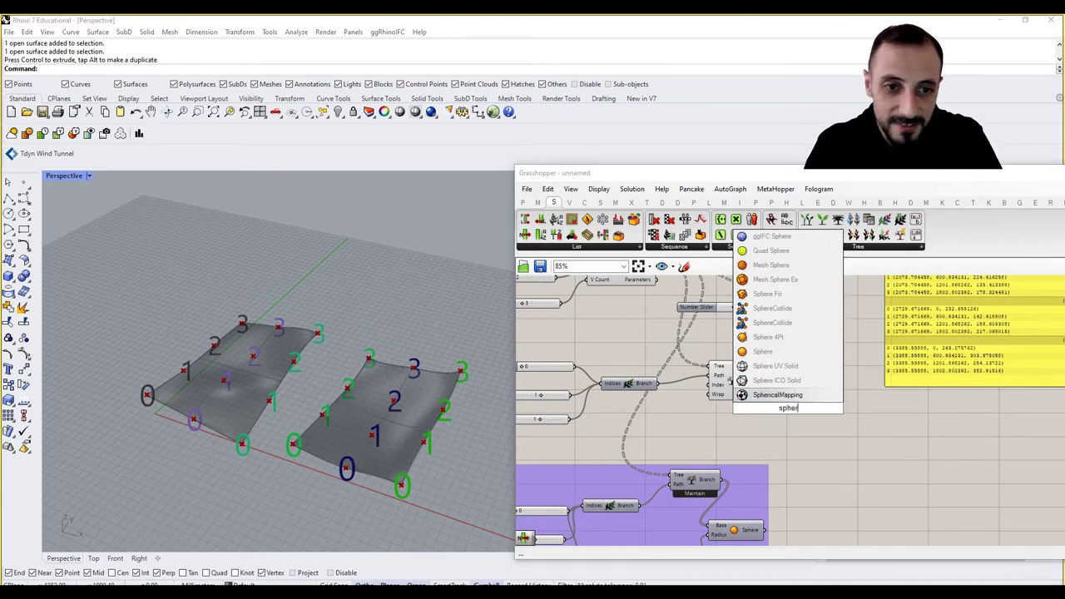
click(777, 353)
drag(788, 409, 831, 401)
Add a Colour Swatch and connect the Tree Item's Element output to the Sphere's Base input.
double_click(791, 428)
text(swatch)
key(Return)
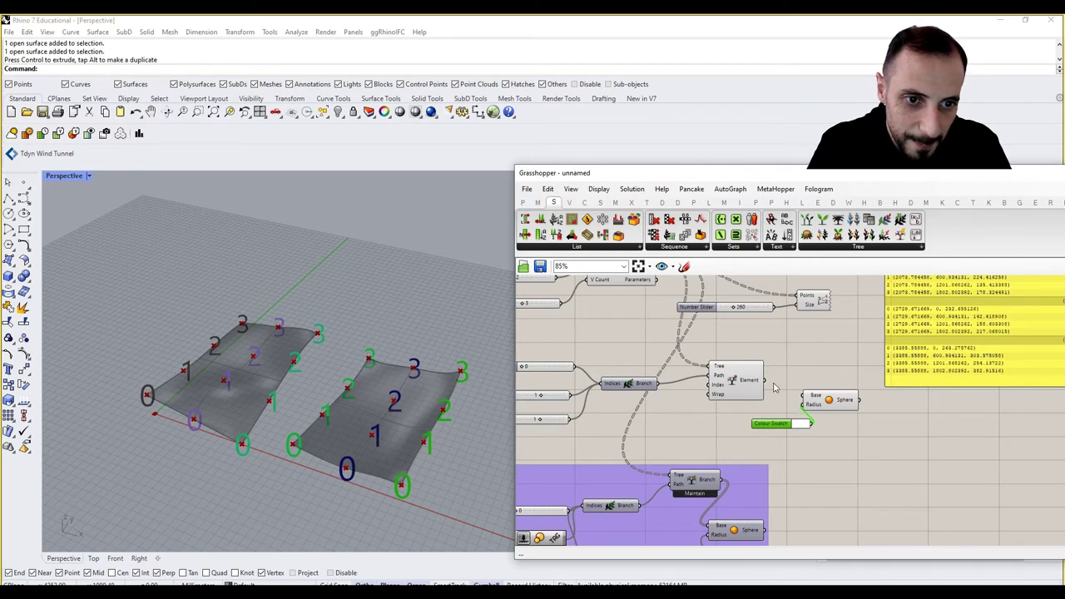
drag(764, 381, 739, 422)
Add a Custom Preview component, feeding the Sphere into its Geometry input and the Colour Swatch into its Material input.
double_click(815, 446)
text(previ)
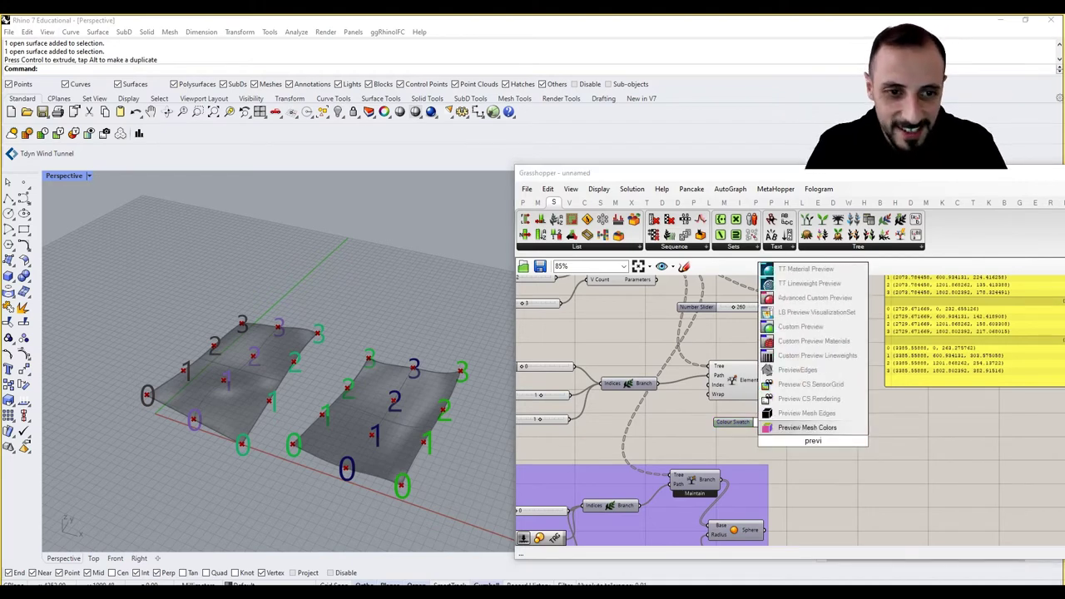
click(800, 326)
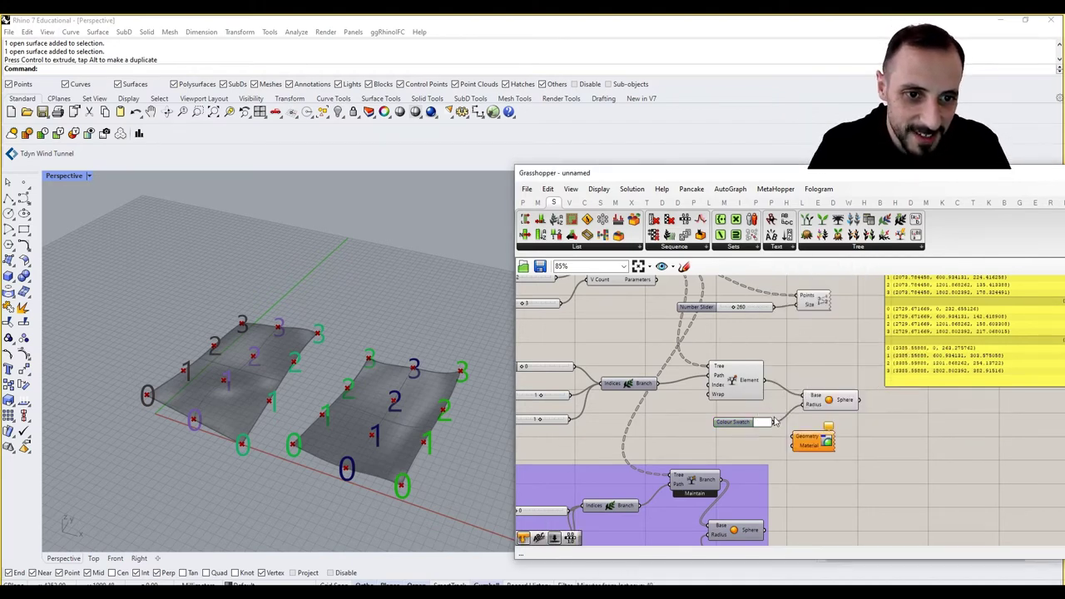
drag(859, 400, 861, 430)
right_drag(765, 450, 756, 397)
Add a number slider of 25 and connect it to the Sphere's Radius input.
double_click(787, 450)
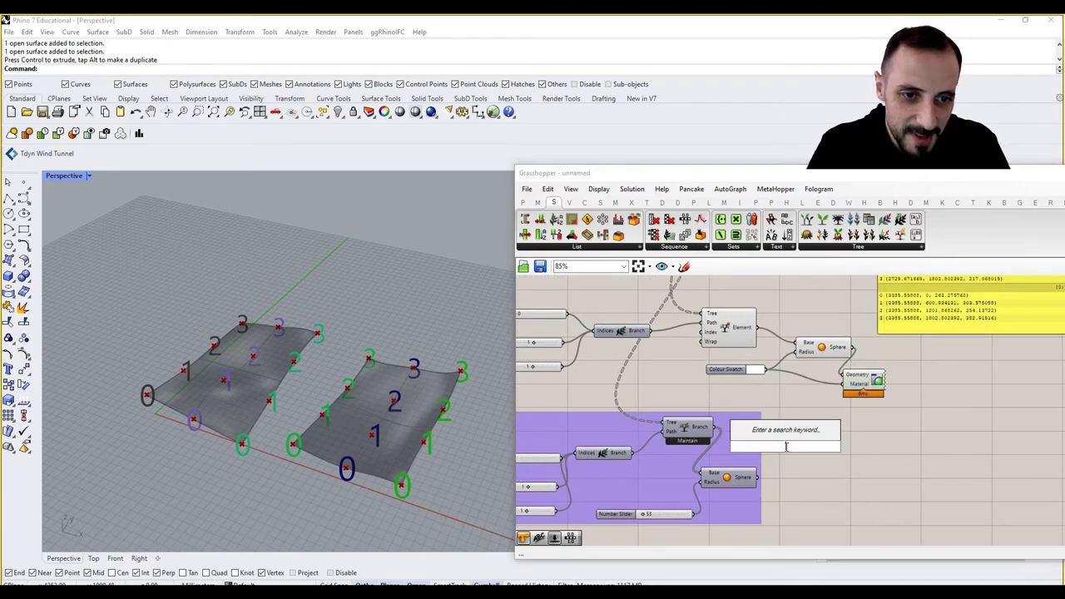
text(25)
key(Return)
drag(787, 450, 794, 351)
Turn off the Sphere component's preview and tidy the positions of the Colour Swatch, radius slider and Custom Preview.
drag(732, 368, 809, 400)
drag(828, 319, 791, 351)
middle_click(812, 301)
click(819, 318)
drag(755, 391, 756, 376)
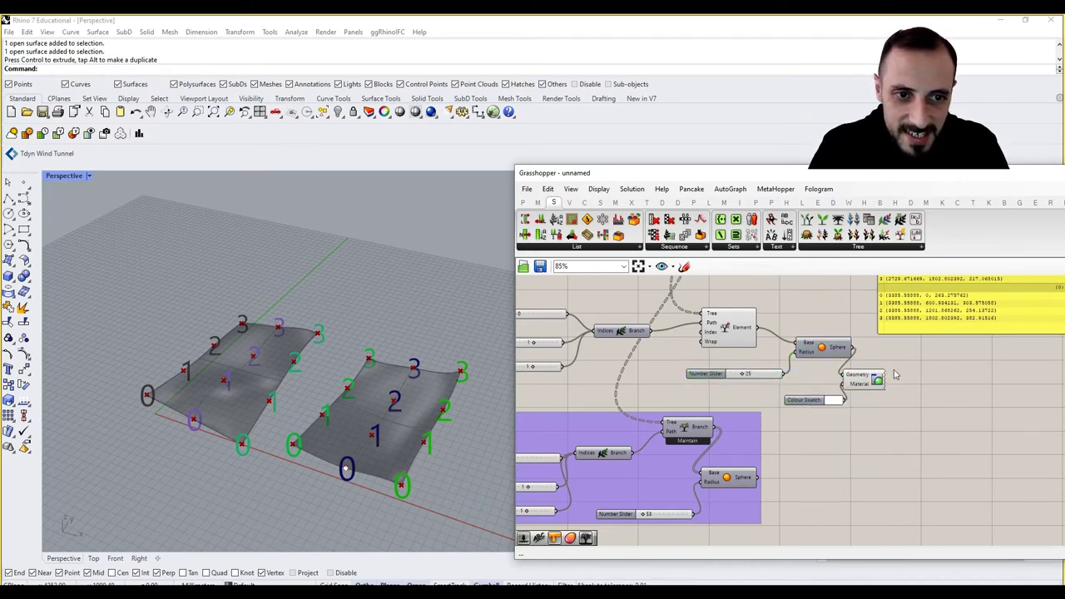
drag(864, 387, 883, 384)
click(883, 422)
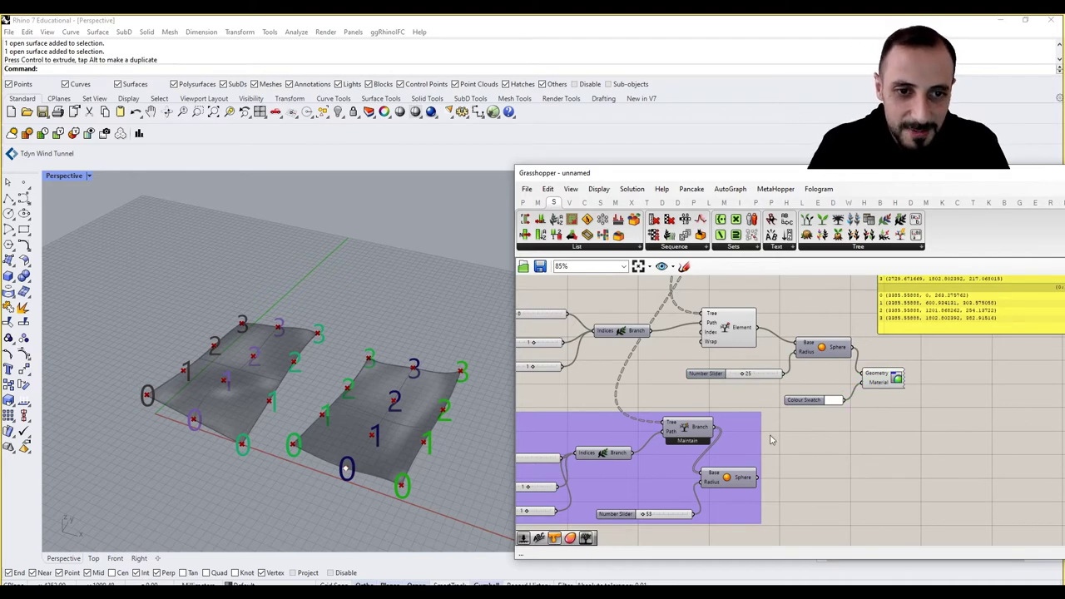
Move the duplicated path sliders and Construct Path component slightly up and group them.
right_drag(707, 366, 751, 414)
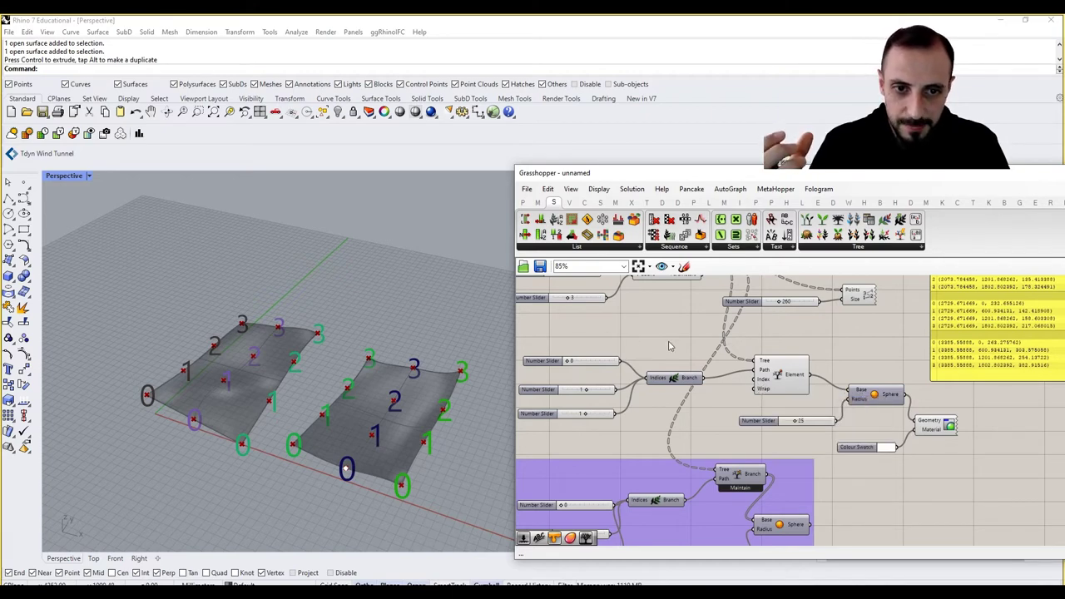
drag(672, 343, 616, 402)
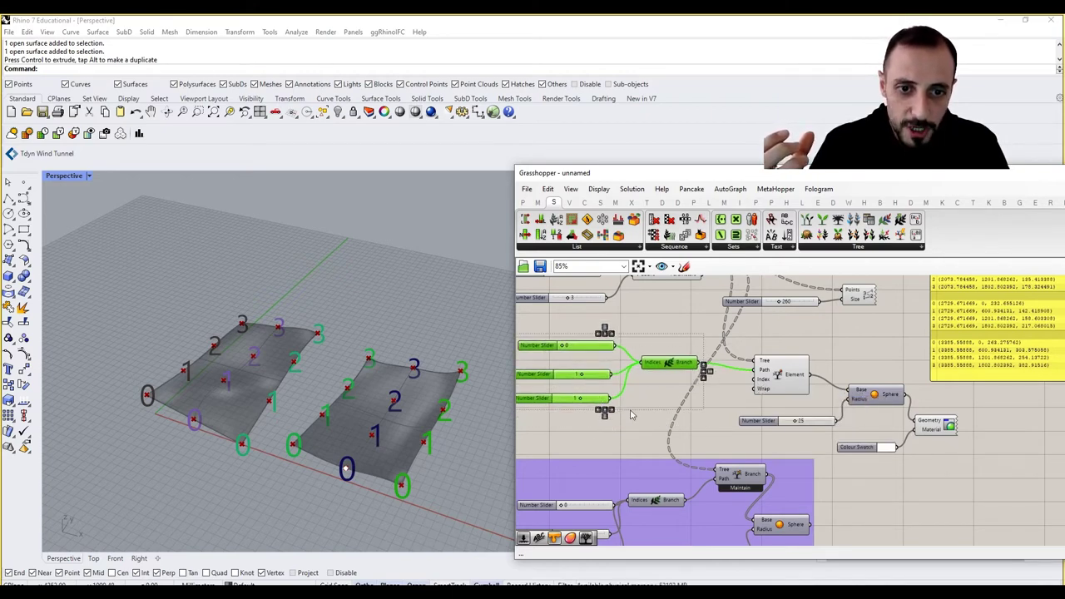
key(ctrl+g)
click(634, 420)
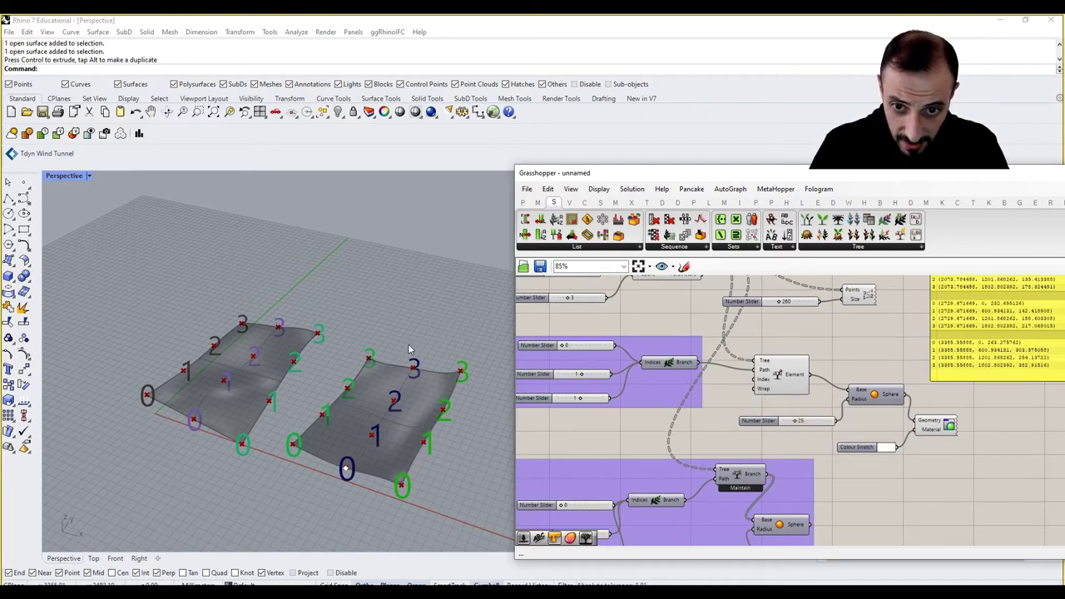
Add a number slider starting at 0, connect it to the Tree Item's Index input and raise it to 2.
double_click(701, 434)
text(0)
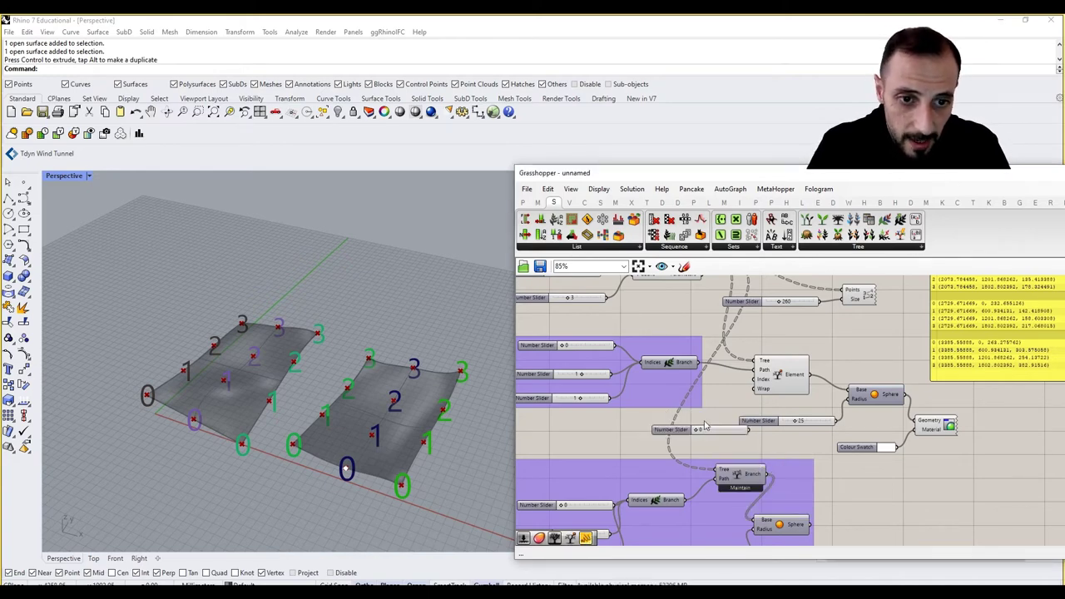
key(Return)
drag(700, 421, 751, 387)
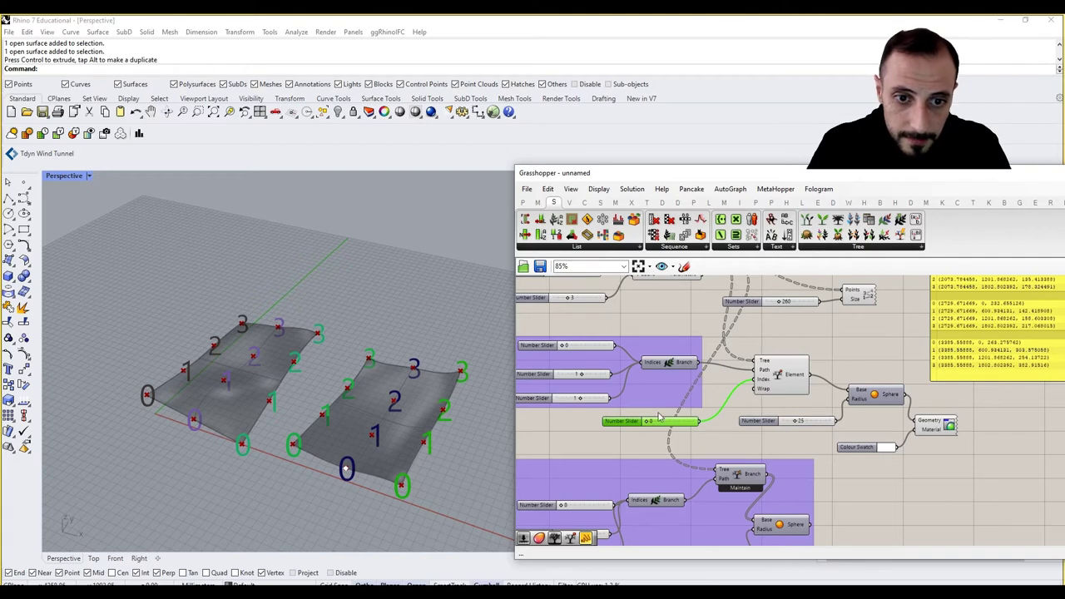
drag(648, 423, 684, 423)
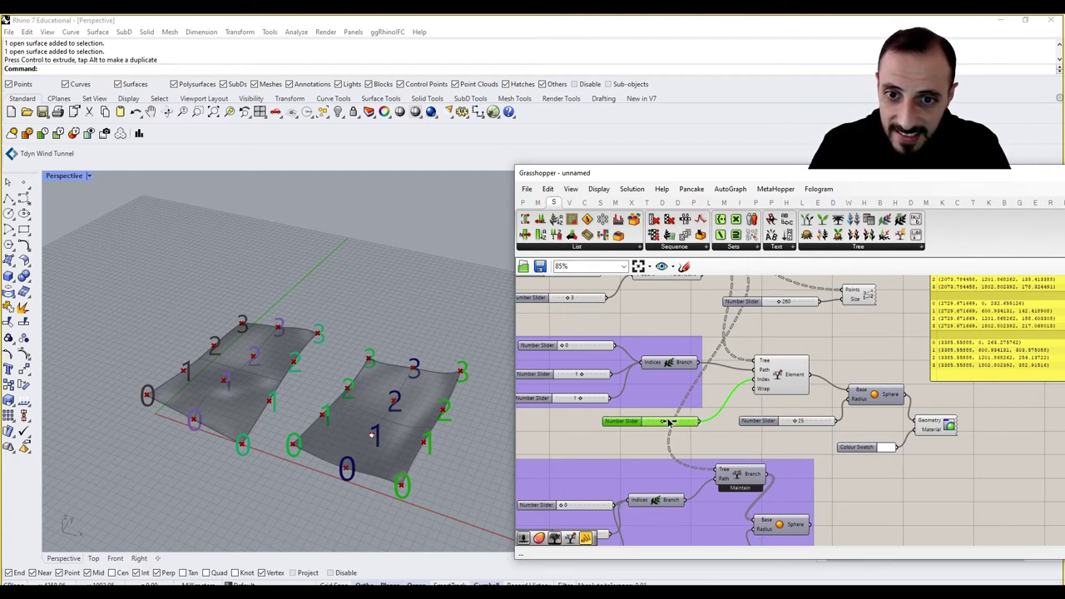
right_drag(808, 426, 773, 426)
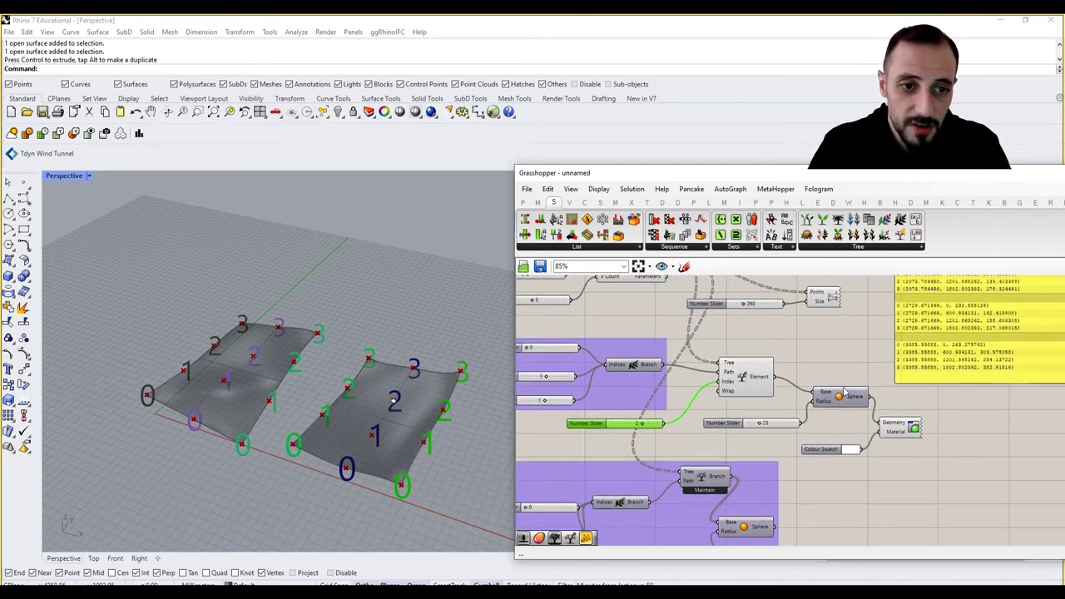
Add a Line SDL component above the Sphere and connect the Tree Item's Element output to its Start input.
click(793, 351)
double_click(794, 354)
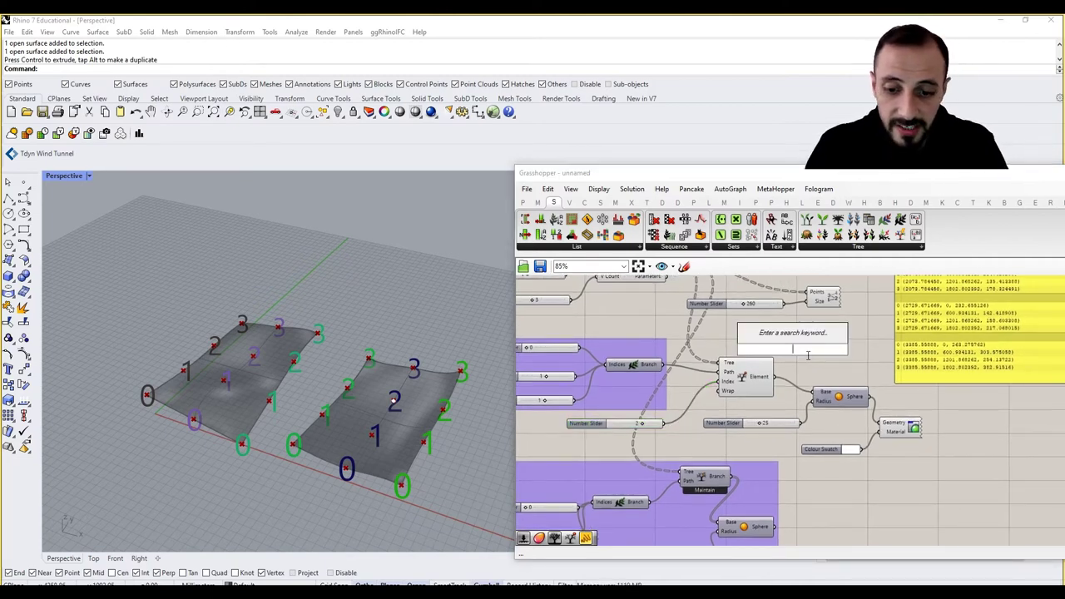
text(sld)
key(BackSpace)
key(BackSpace)
text(dl)
click(790, 338)
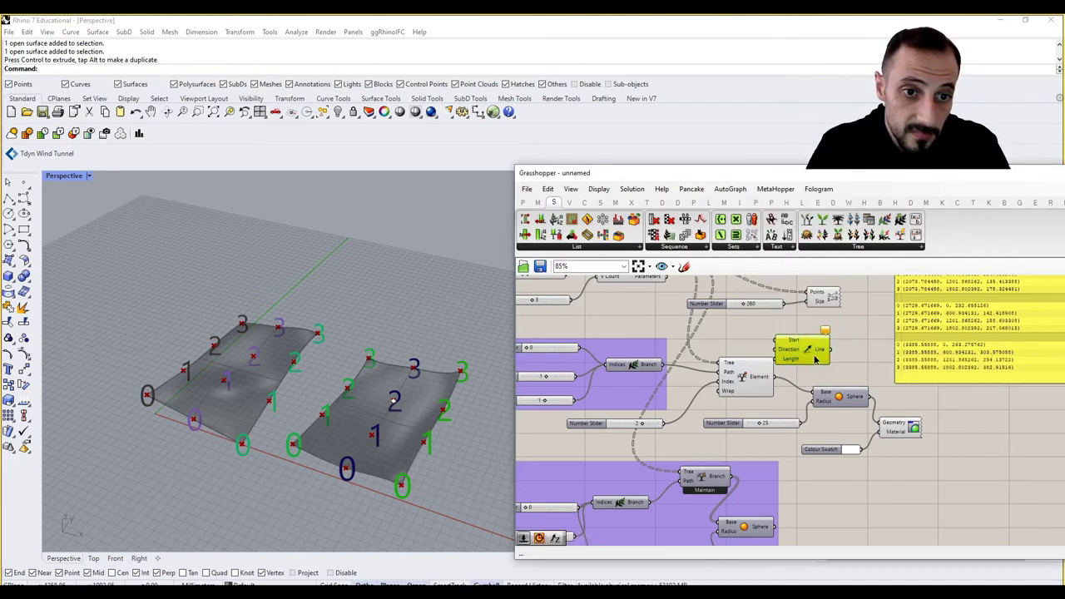
drag(779, 380, 812, 335)
Add a number slider of 500 and connect it to the Line SDL's Length input.
click(780, 346)
double_click(779, 345)
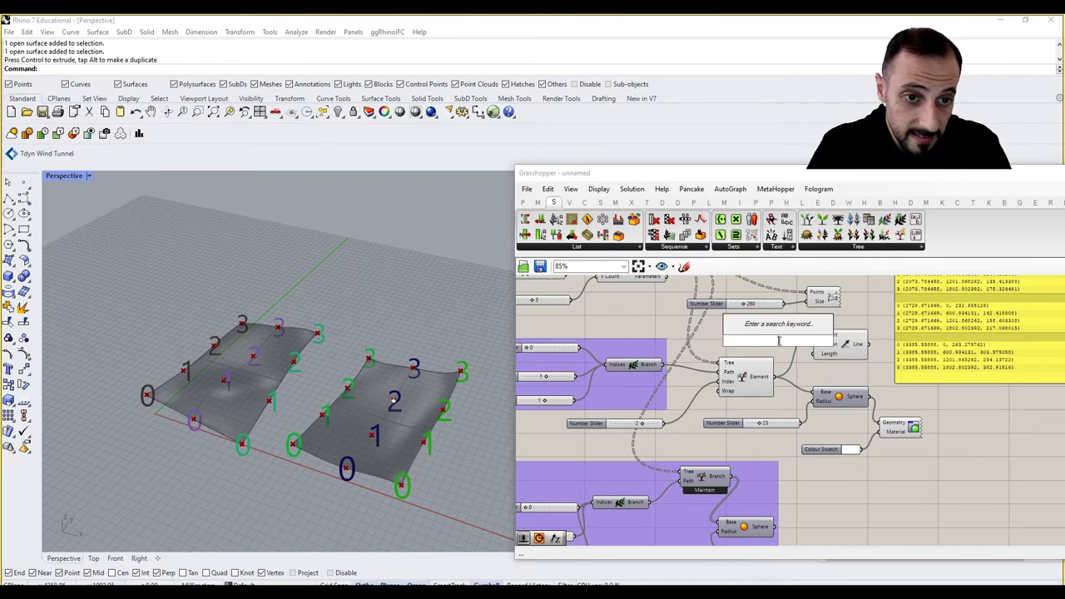
text(500)
key(Return)
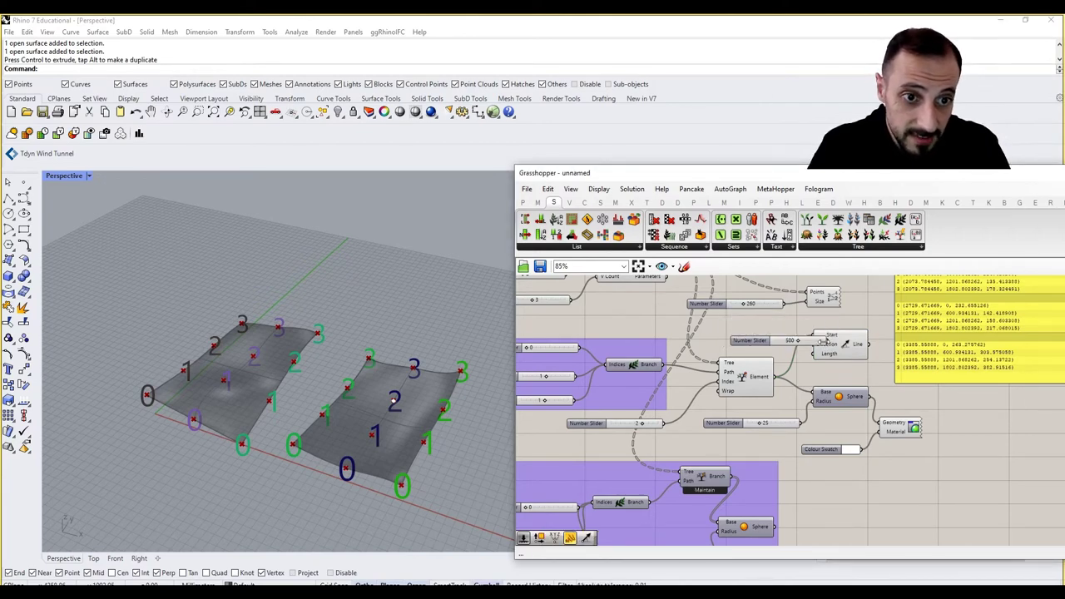
mouse_move(834, 346)
mouse_down()
mouse_move(837, 358)
mouse_move(798, 345)
mouse_up()
click(797, 329)
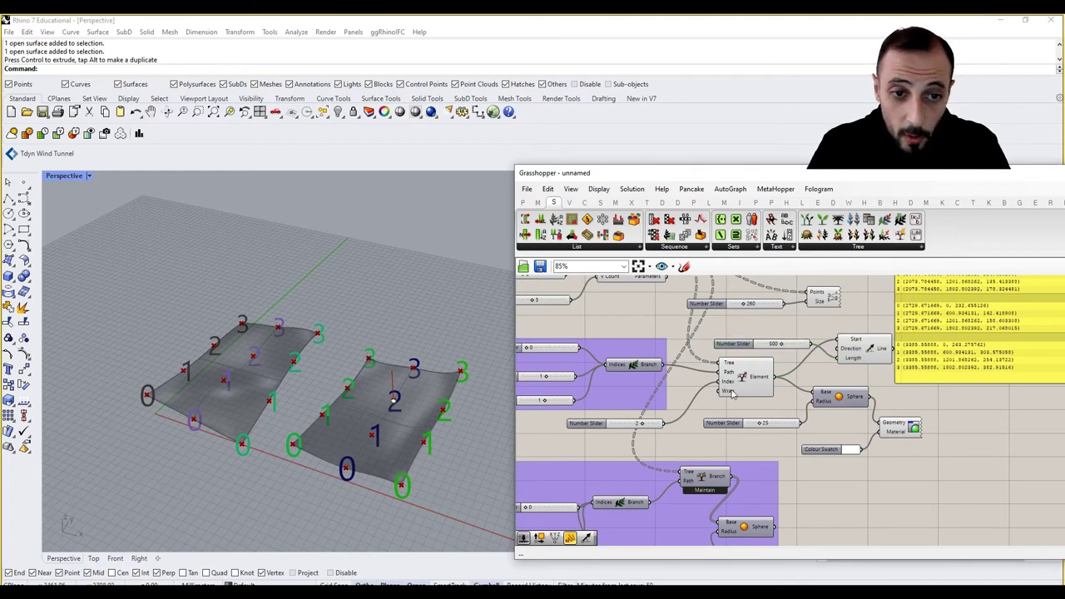
Move the large point coordinates panel further away from the Line SDL component to free up canvas space.
scroll(825, 381, down, 3)
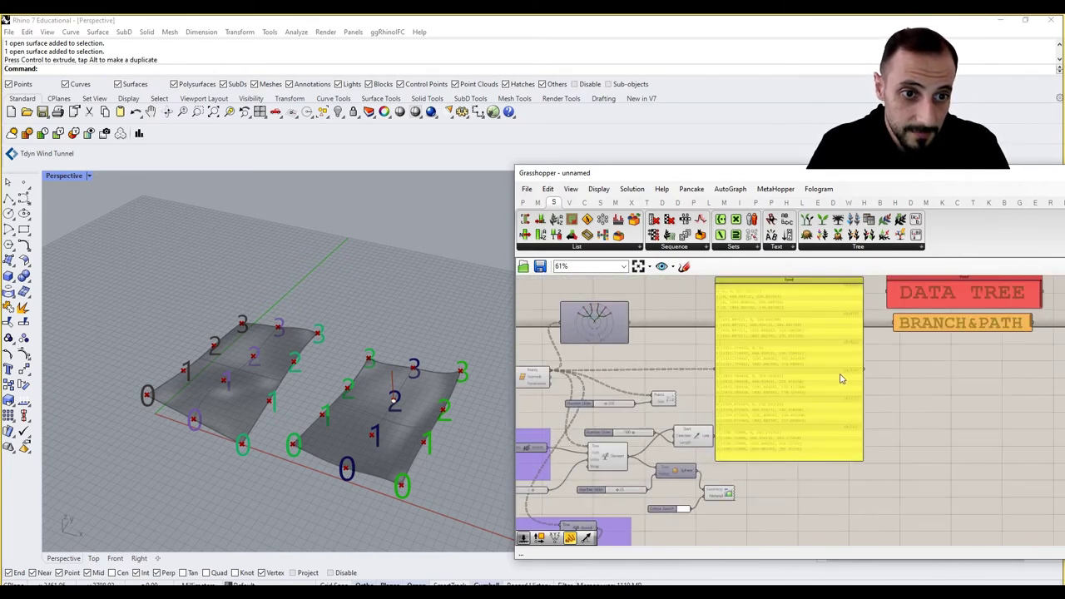
drag(983, 401, 922, 324)
click(683, 423)
Group the Point List component with its size slider and move the group further right on the canvas.
right_drag(696, 421, 814, 388)
drag(790, 387, 699, 406)
key(ctrl+g)
drag(769, 396, 851, 376)
click(858, 414)
Shift the grouped path sliders and the index slider slightly away from the Tree Item component.
scroll(775, 475, up, 1)
scroll(776, 475, down, 4)
right_drag(768, 504, 835, 430)
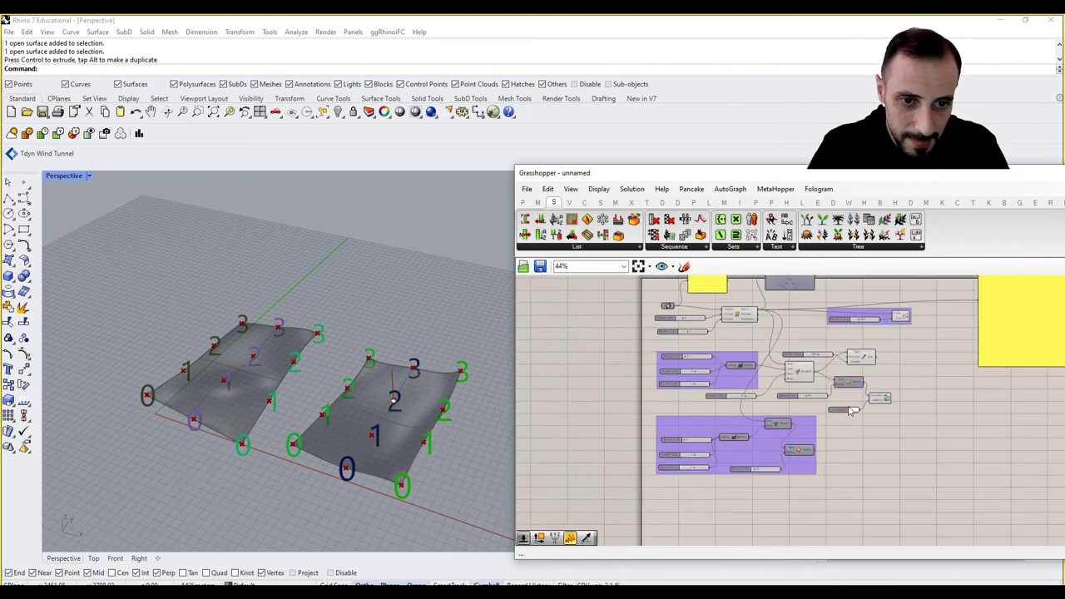
click(763, 465)
scroll(764, 470, up, 3)
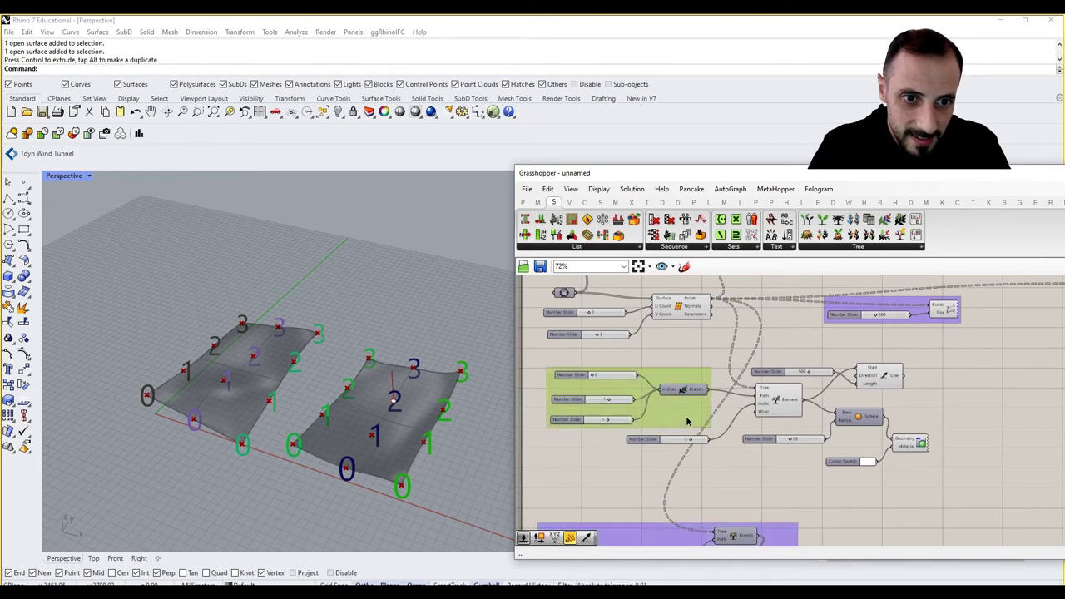
drag(673, 440, 655, 448)
Move the Sphere, radius slider, Colour Swatch and Custom Preview together further right of the Tree Item.
drag(945, 411, 815, 476)
drag(865, 418, 968, 427)
click(925, 379)
Move the Line SDL component and its length slider below the Point List group and group them together.
drag(907, 364, 795, 400)
drag(891, 385, 966, 382)
key(ctrl+g)
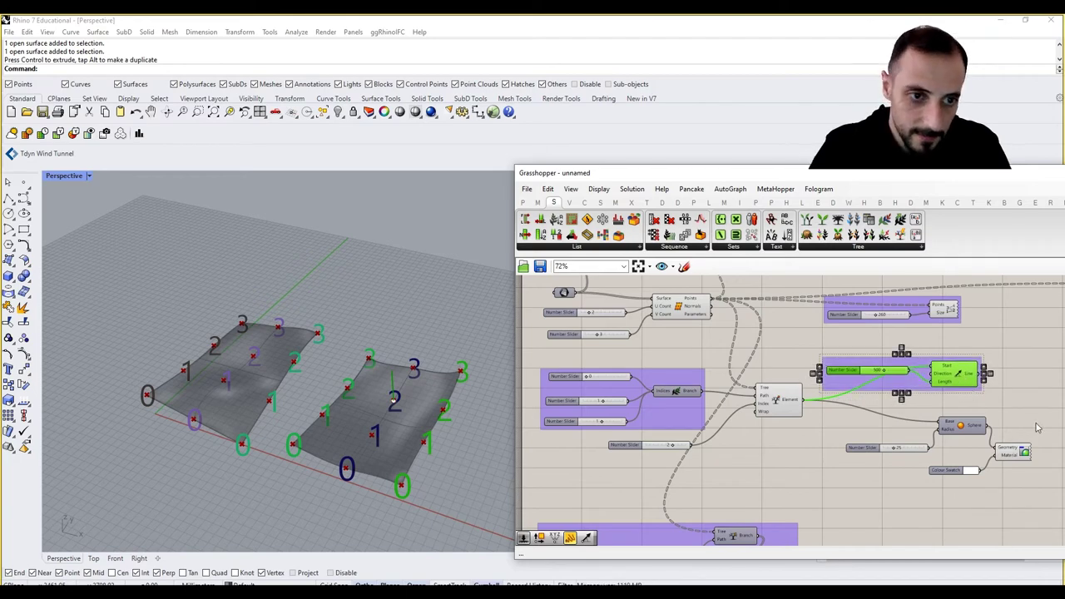
Group the Sphere, its radius slider, the Colour Swatch and the Custom Preview together.
drag(1039, 425, 881, 483)
key(ctrl+g)
click(787, 476)
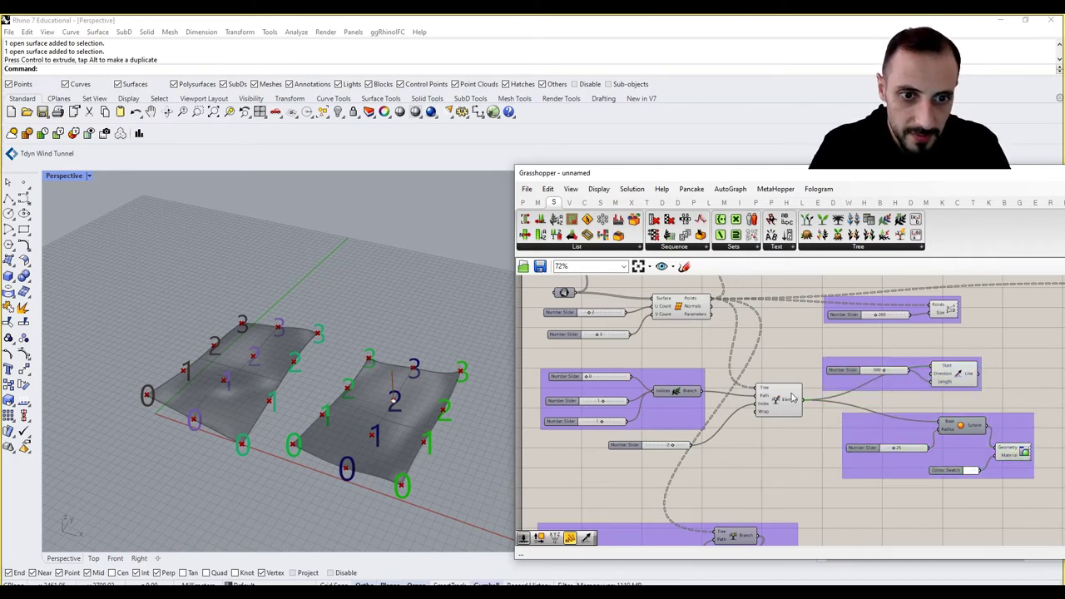
Group the entire Tree Item setup with its sliders, Line and Sphere groups, and colour that outer group opaque red.
scroll(1007, 351, down, 2)
drag(1044, 346, 592, 474)
key(ctrl+g)
right_click(818, 447)
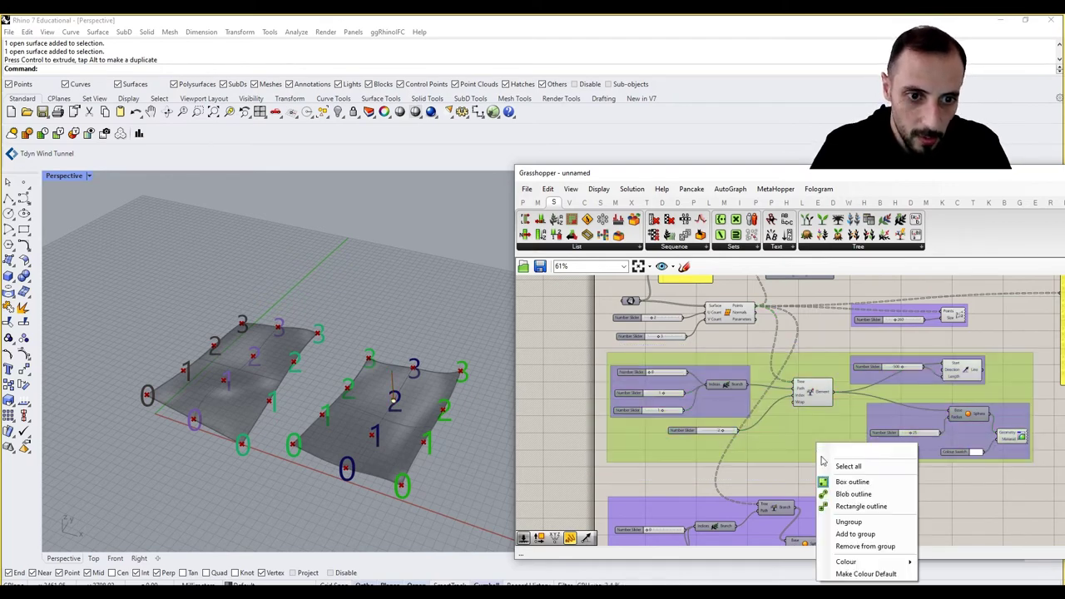
mouse_move(900, 568)
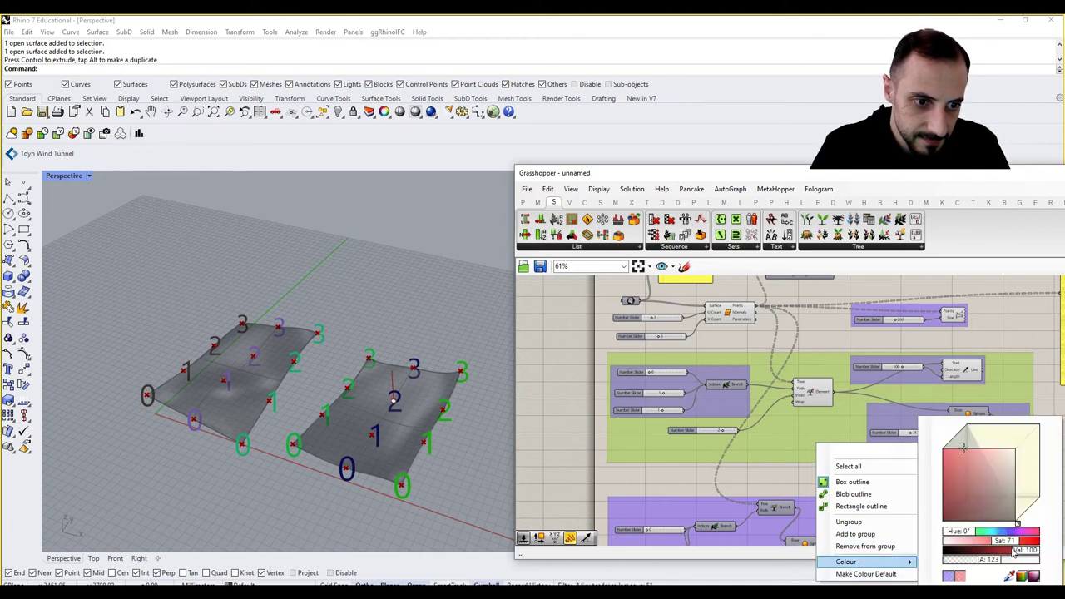
drag(994, 562, 1052, 562)
click(791, 476)
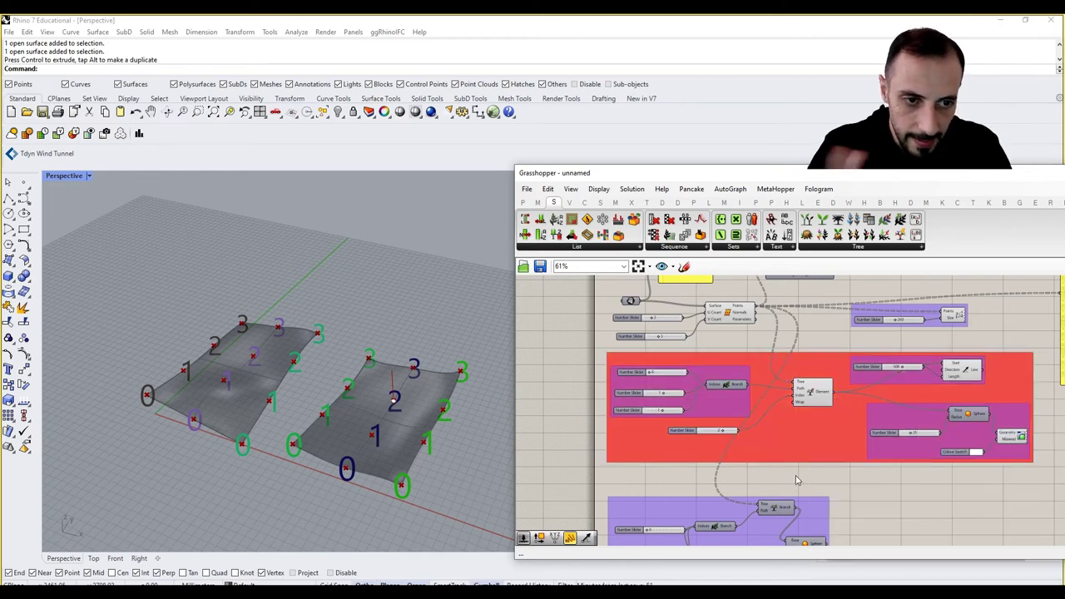
Nudge the Point List group slightly further right and down, closer to the red Tree Item group.
right_drag(796, 480, 760, 471)
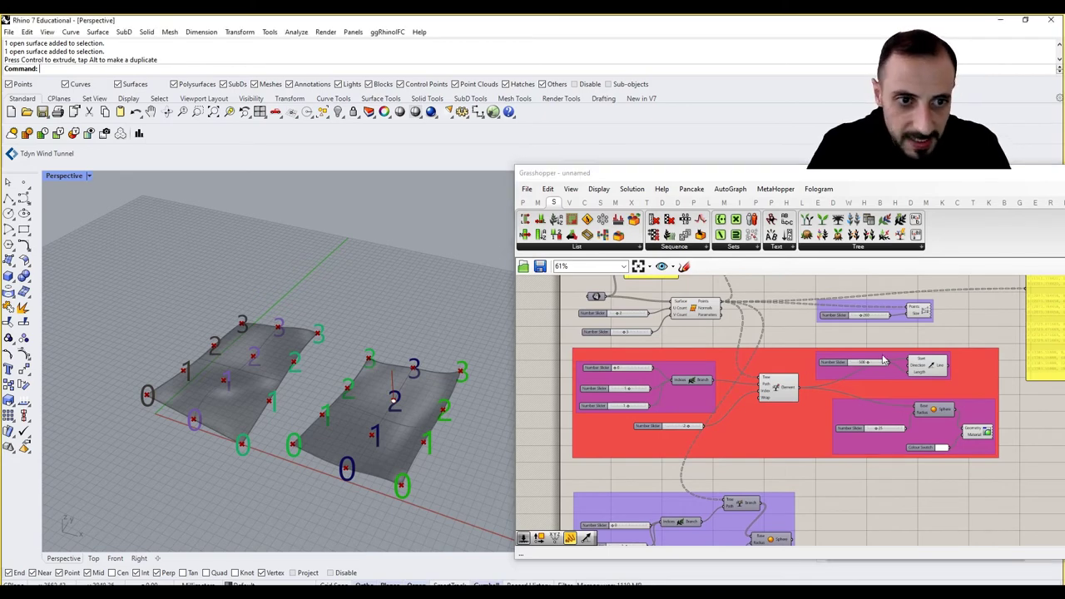
right_drag(766, 359, 761, 368)
drag(771, 367, 764, 372)
click(809, 342)
drag(820, 323, 834, 338)
click(775, 336)
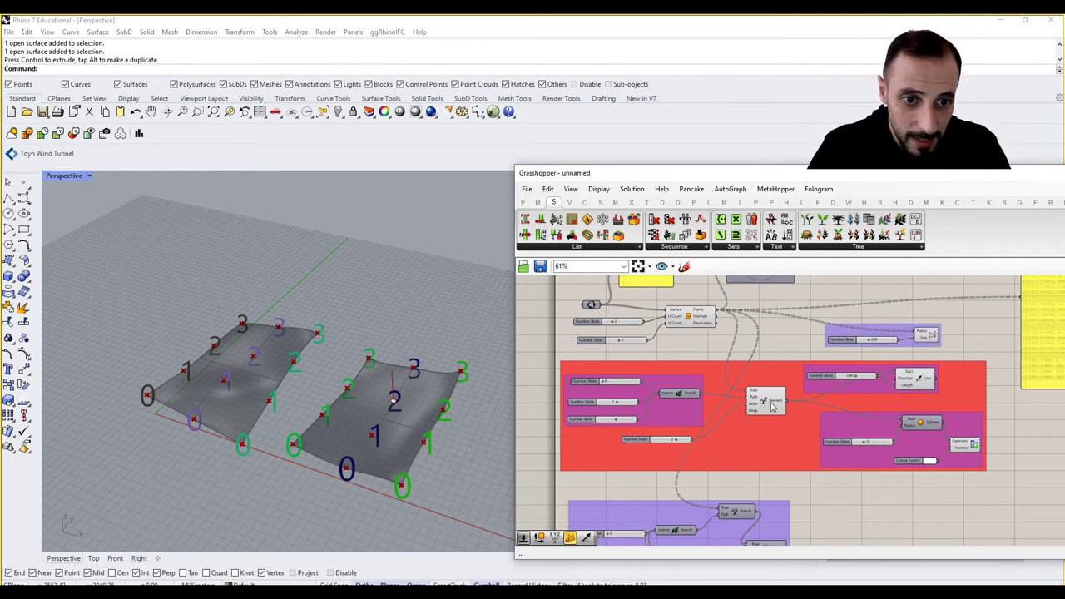
Examine the Tree Item inputs and compare them with the branch paths and item indices listed in the points panel.
scroll(771, 406, up, 2)
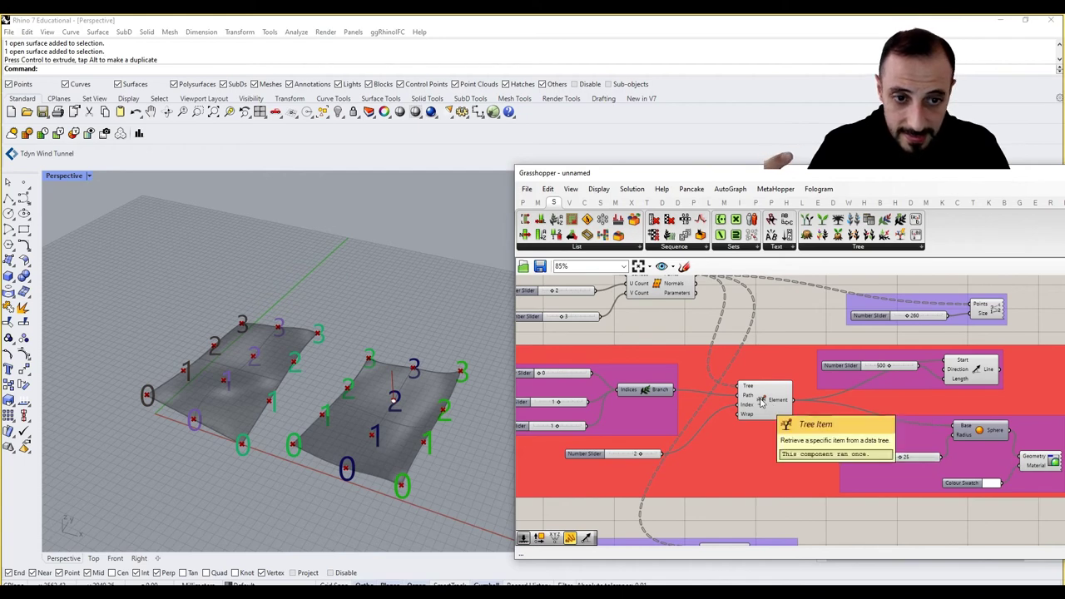
right_drag(625, 414, 683, 417)
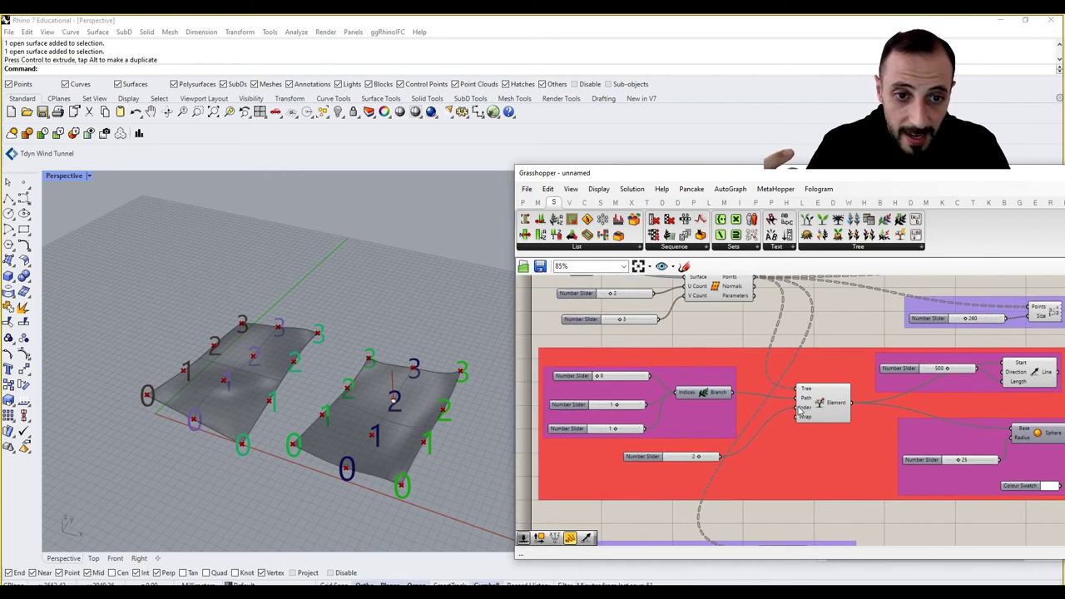
mouse_move(805, 394)
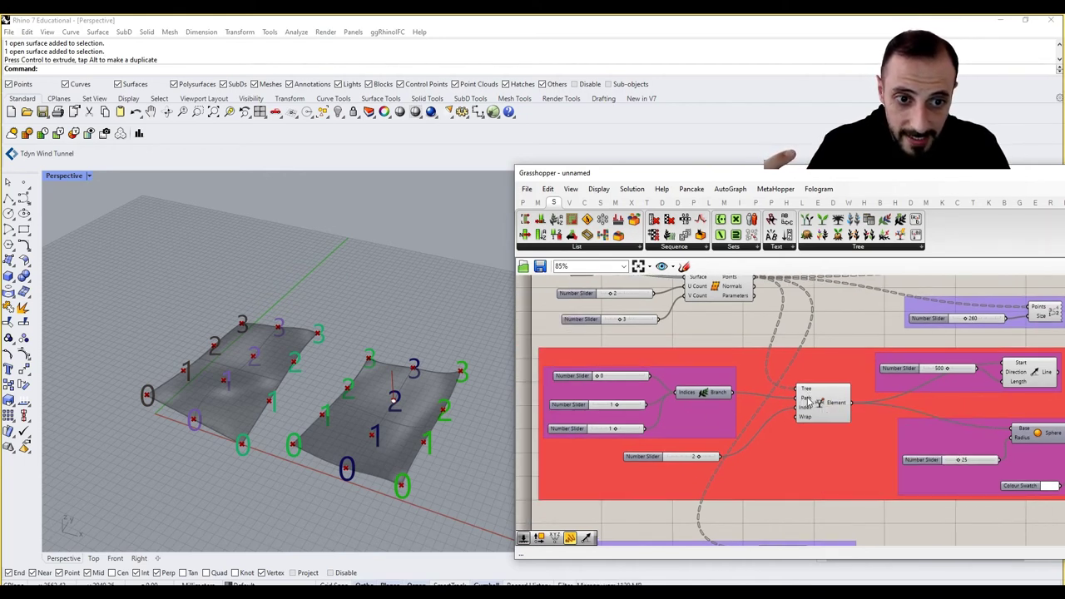
right_drag(807, 402, 596, 445)
scroll(597, 445, down, 3)
right_drag(907, 332, 874, 375)
scroll(880, 363, up, 5)
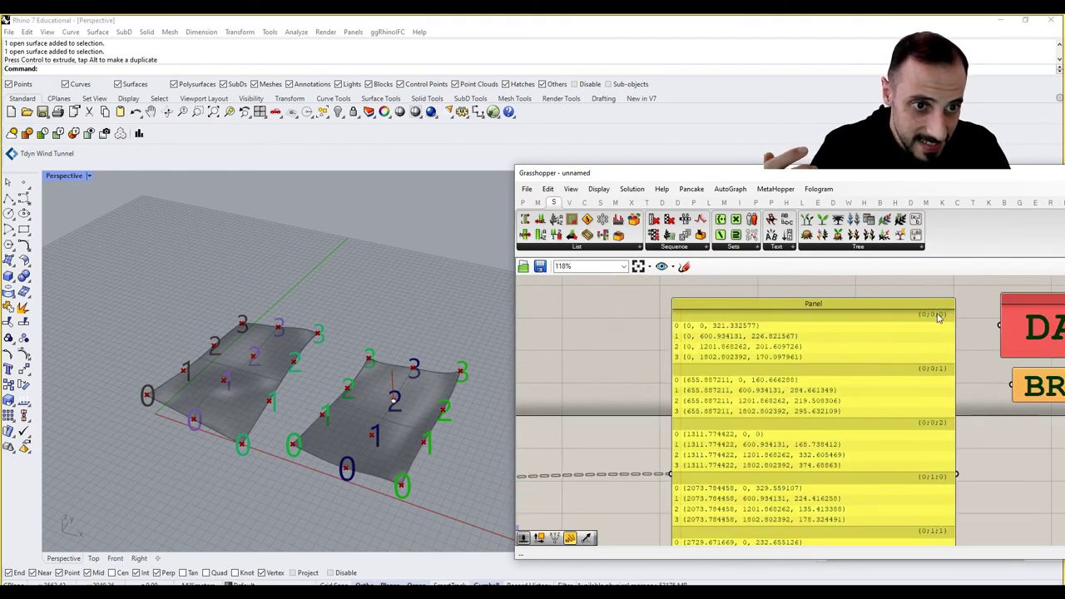
right_drag(842, 414, 899, 357)
scroll(897, 356, down, 4)
right_drag(545, 492, 713, 403)
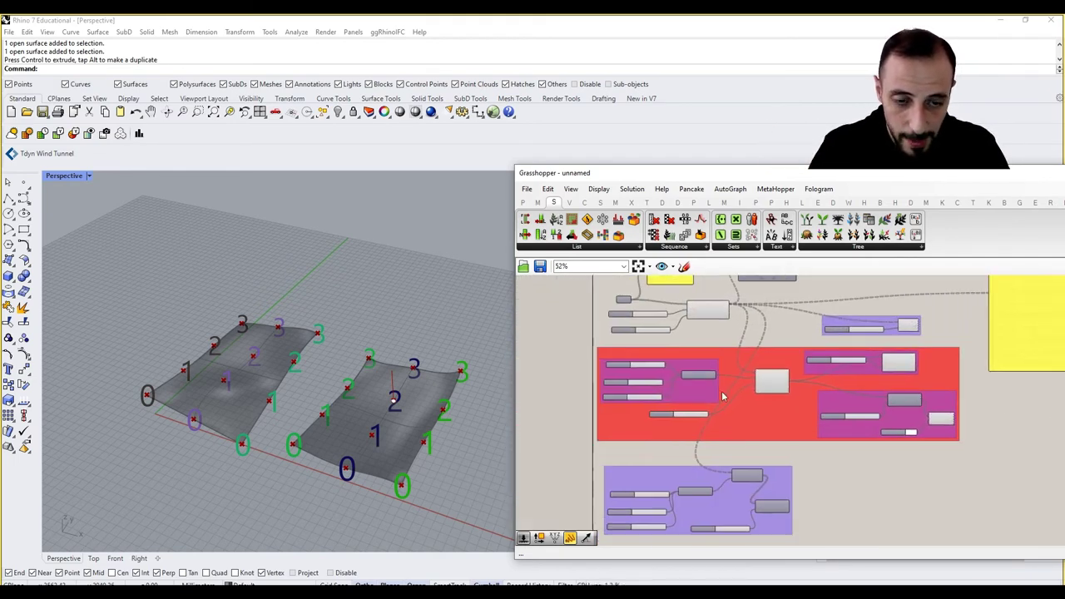
Try different path and index slider values on the Tree Item, finishing at path {0;0;1} with index 2.
scroll(694, 412, up, 3)
mouse_move(689, 418)
mouse_down()
mouse_move(697, 424)
mouse_move(669, 419)
mouse_up()
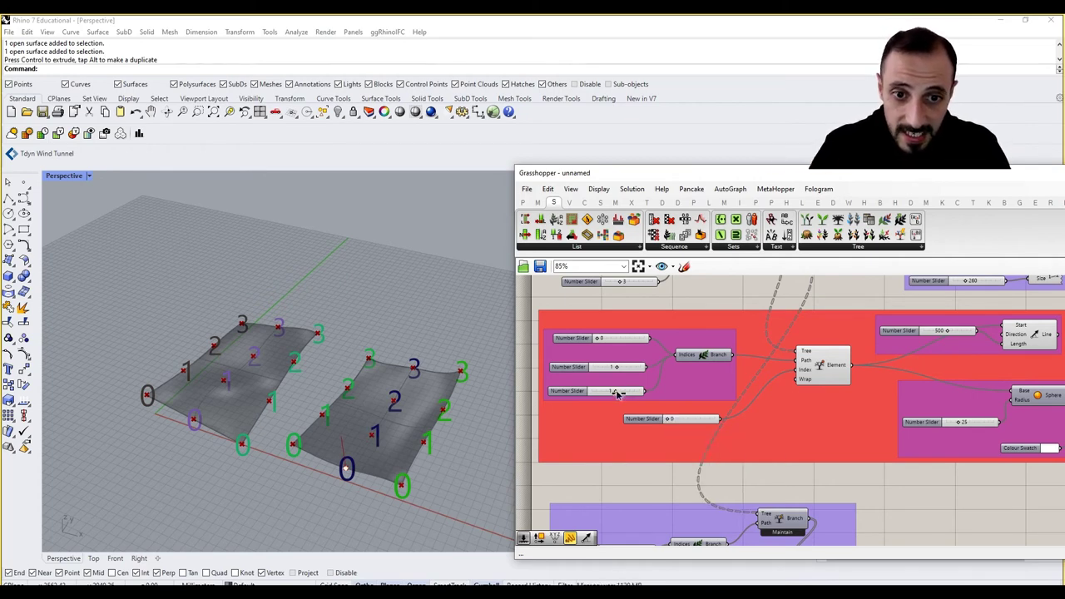
drag(617, 397, 590, 394)
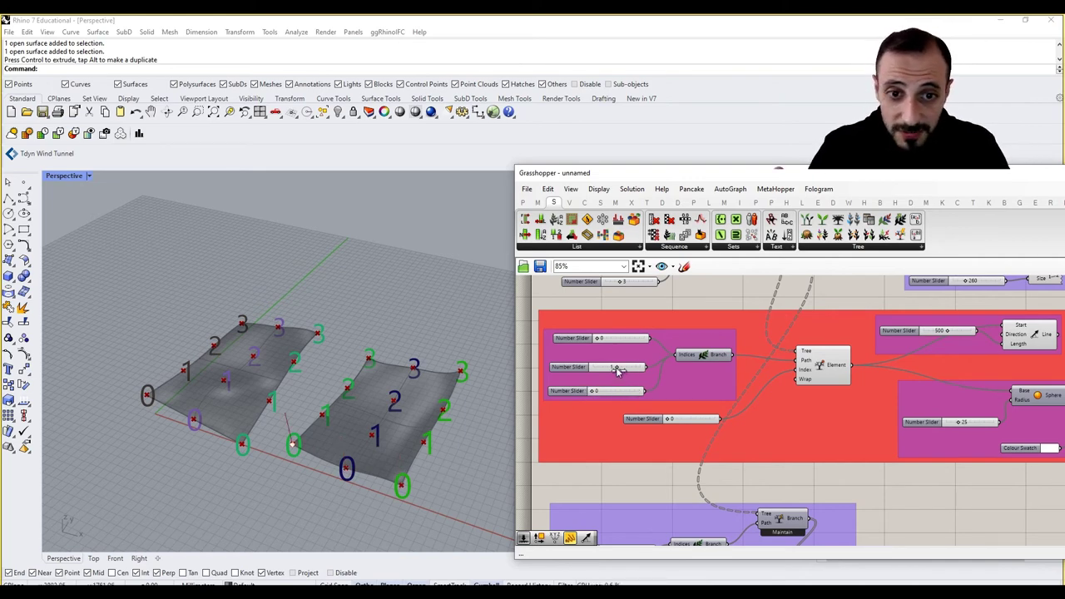
drag(614, 370, 616, 395)
drag(672, 419, 698, 418)
Duplicate the BRANCH&PATH panel directly below the original and change the copy's text to ITEM&INDEX.
scroll(775, 411, down, 3)
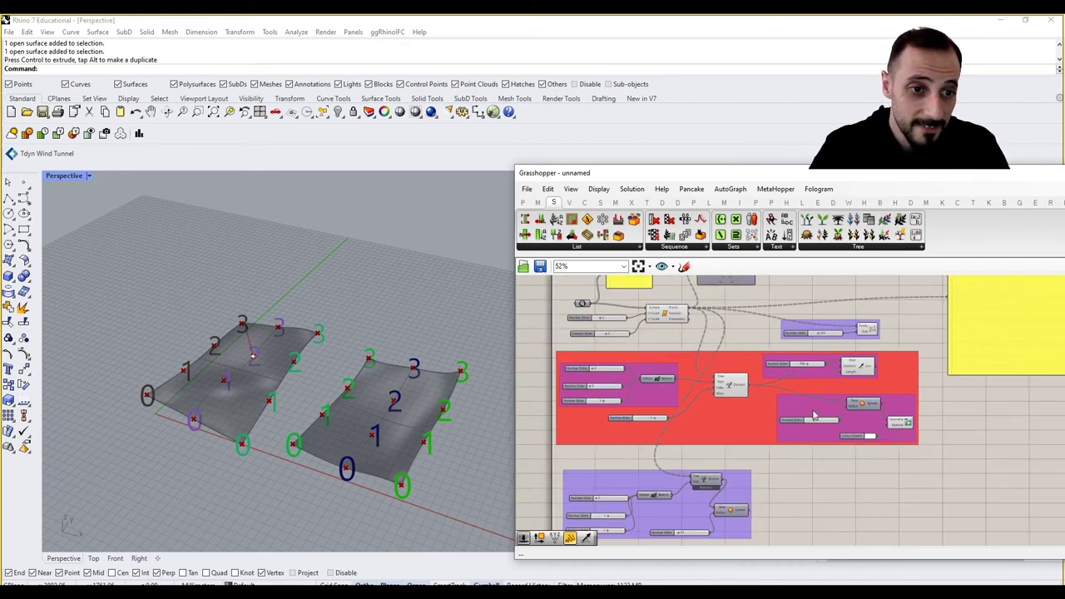
right_drag(1015, 373, 756, 454)
scroll(908, 337, up, 3)
click(900, 343)
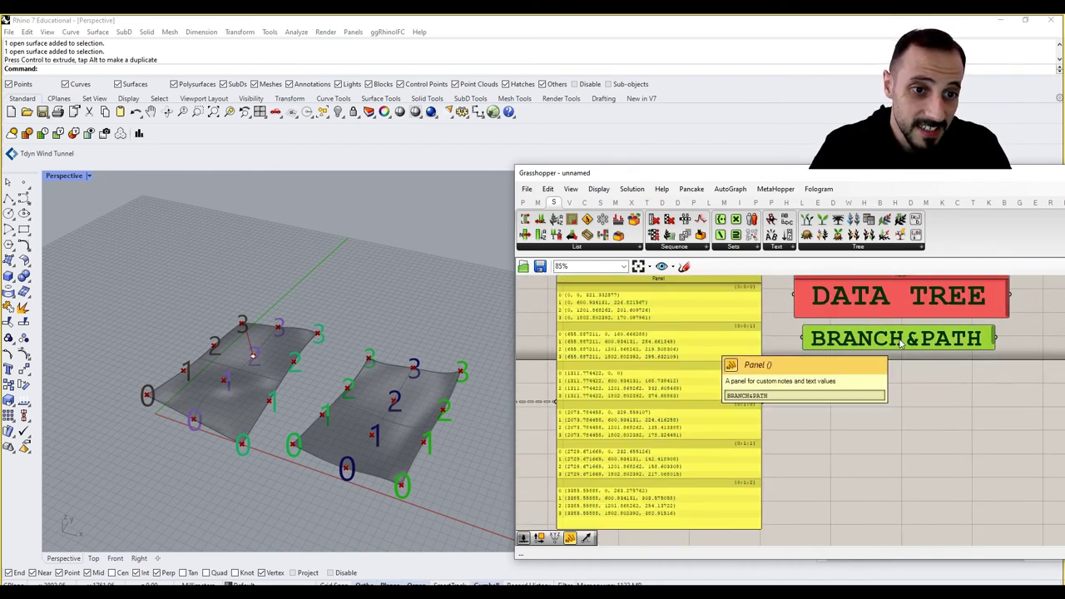
alt+drag(900, 344, 900, 378)
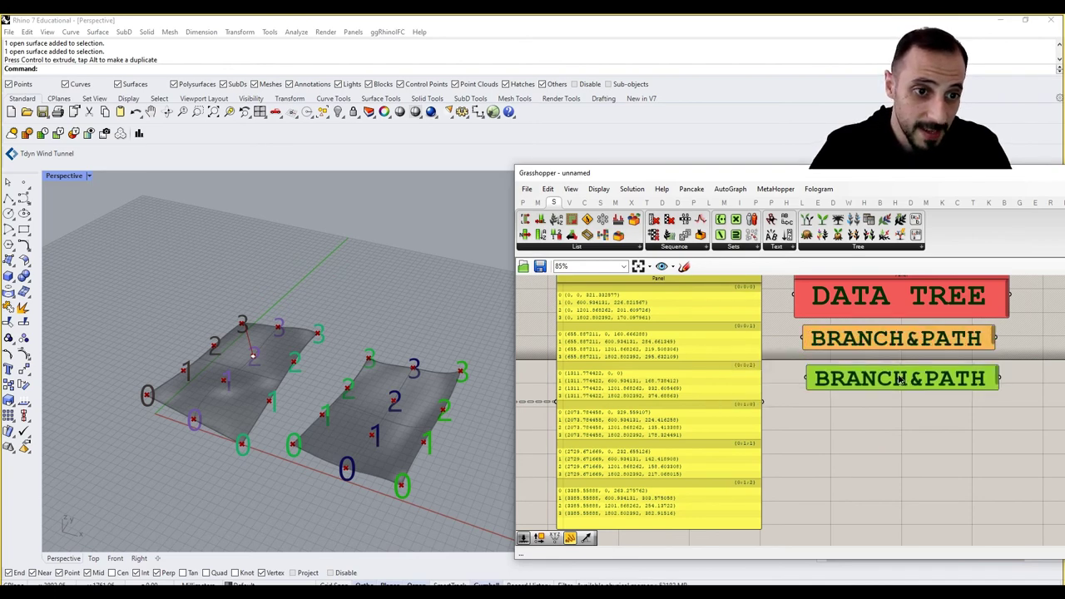
double_click(901, 379)
drag(848, 316, 806, 326)
text(ITEM&PATH)
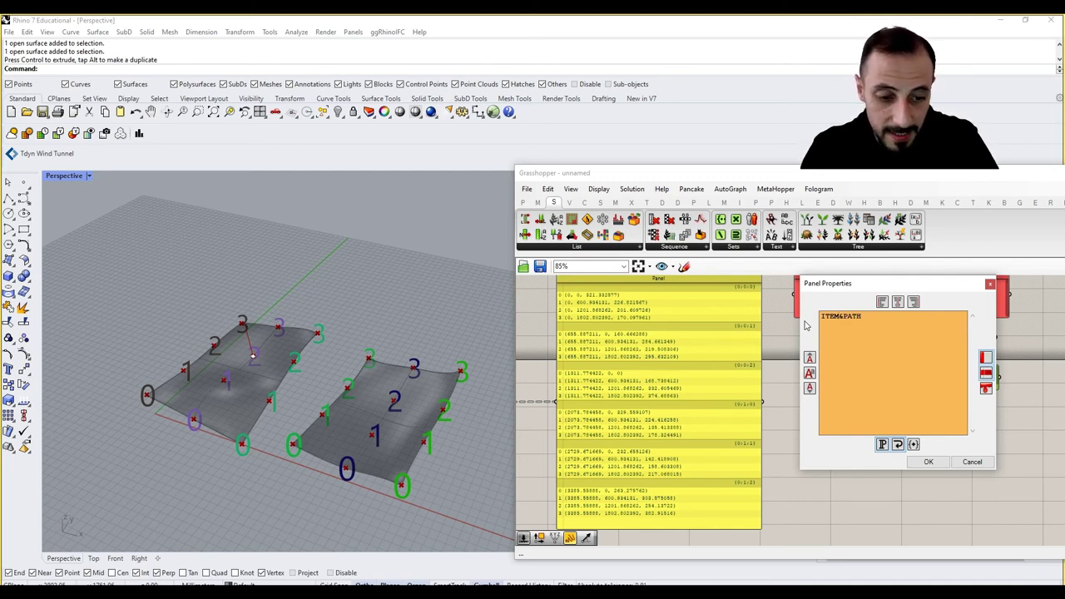
text(INDEX)
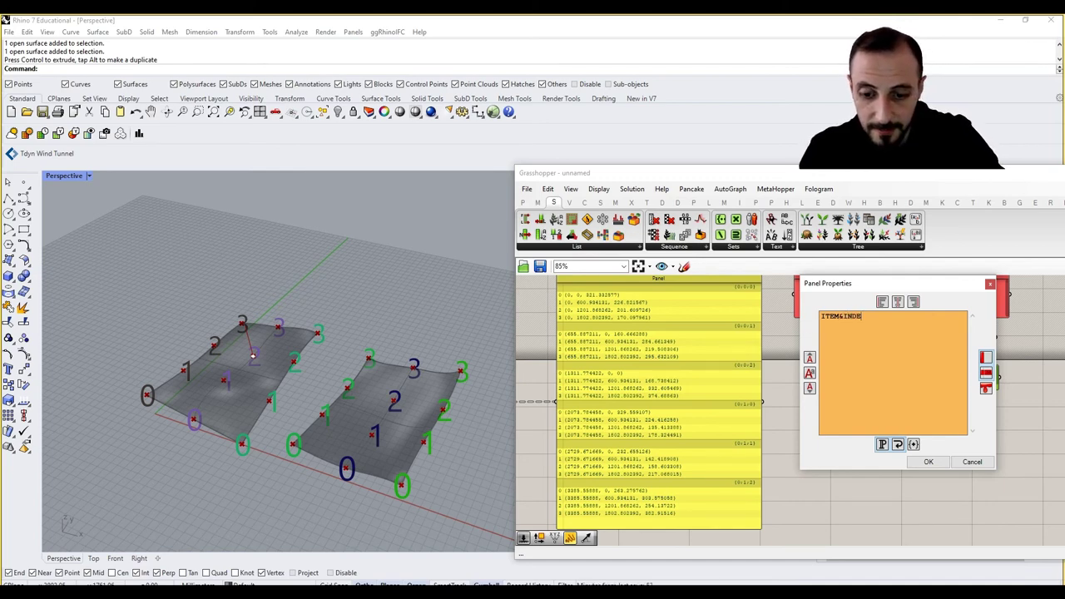
click(928, 462)
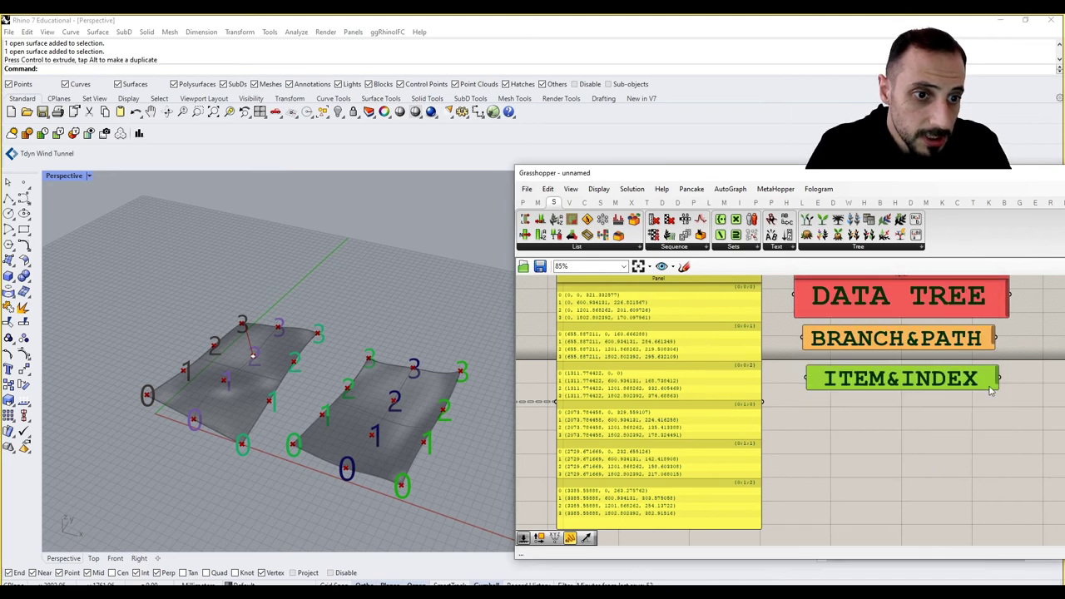
Set the font size of the ITEM&INDEX panel to 30 pt.
double_click(903, 379)
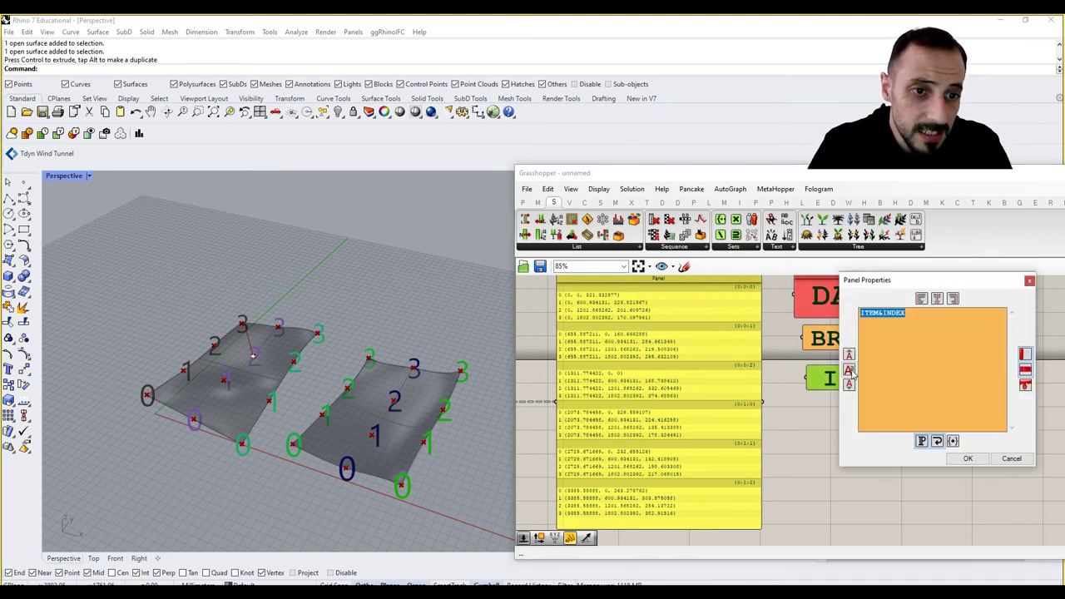
click(848, 369)
click(944, 257)
text(30)
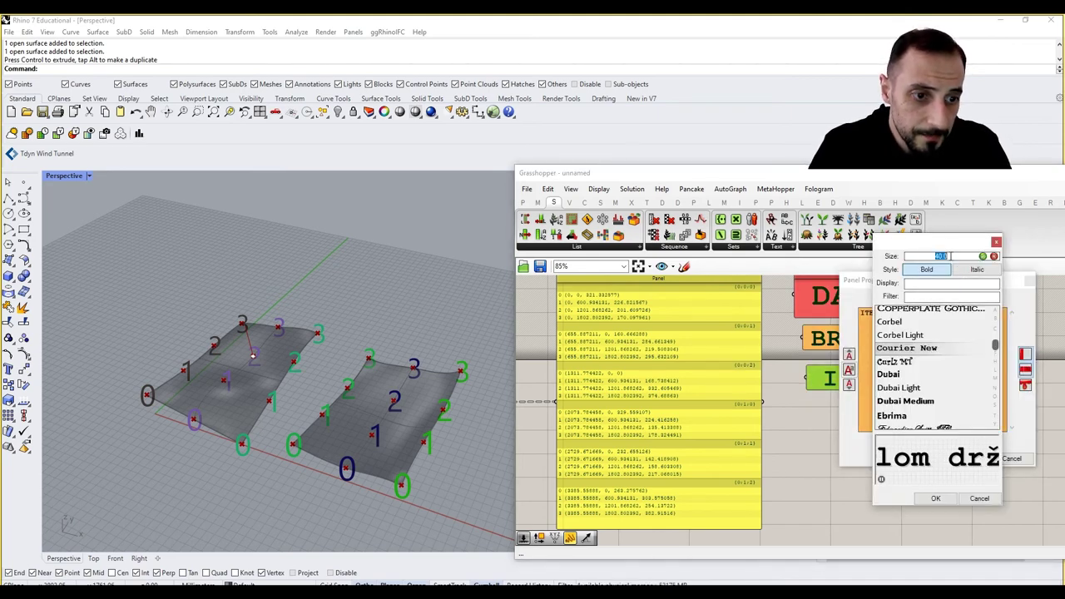
key(Return)
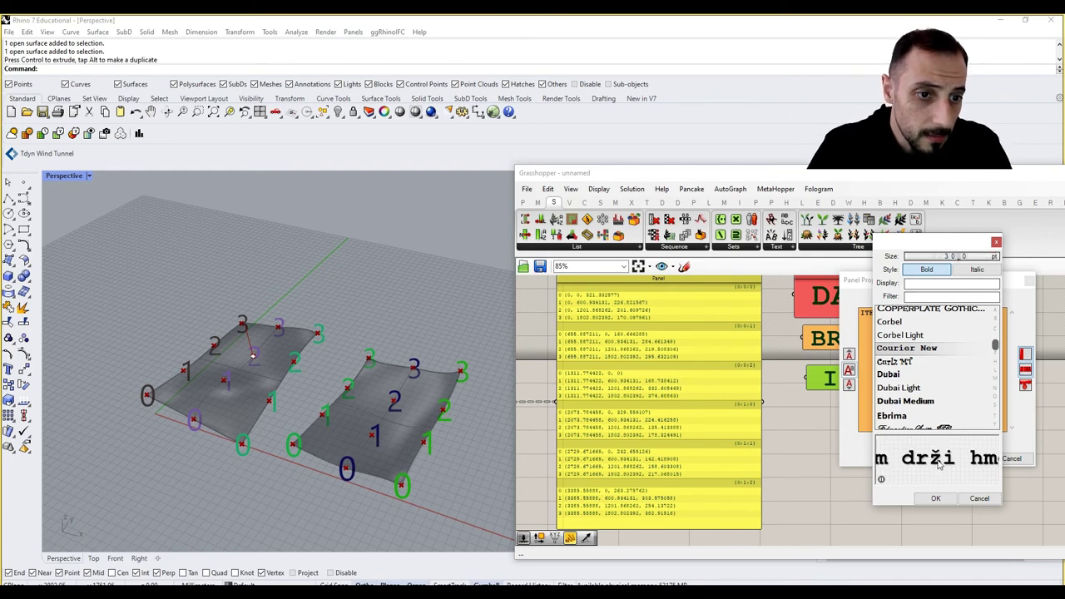
click(938, 497)
click(968, 459)
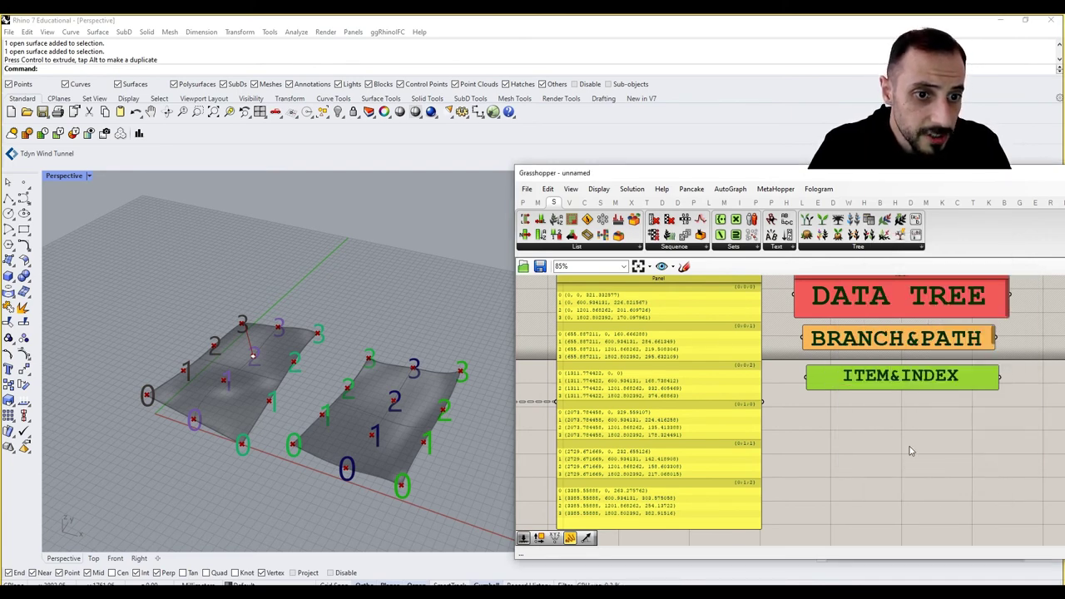
Change the ITEM&INDEX panel's colour from orange to a light blue.
right_click(951, 376)
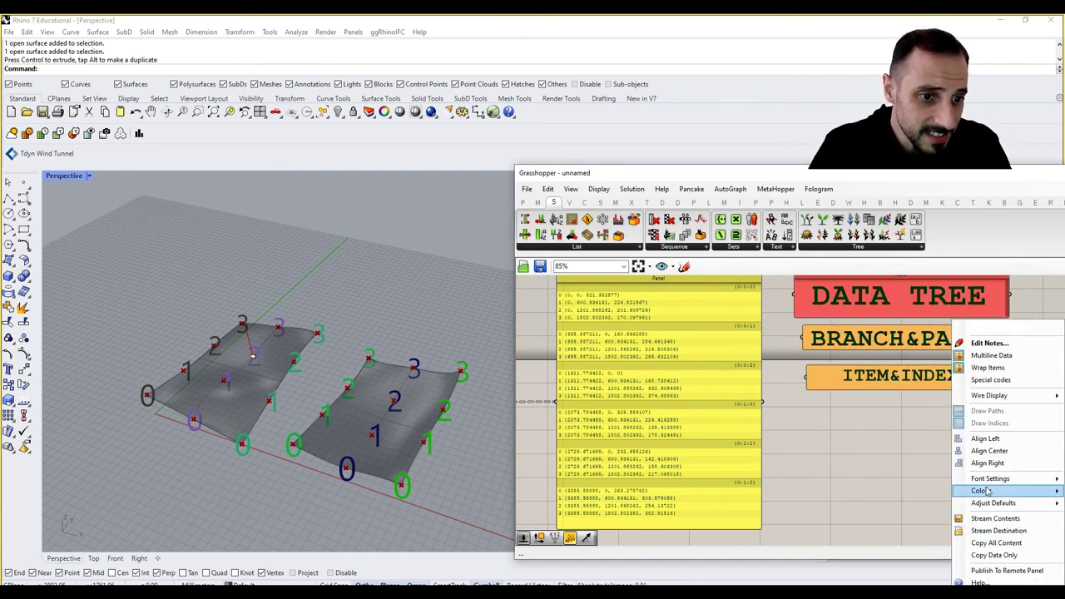
mouse_move(983, 496)
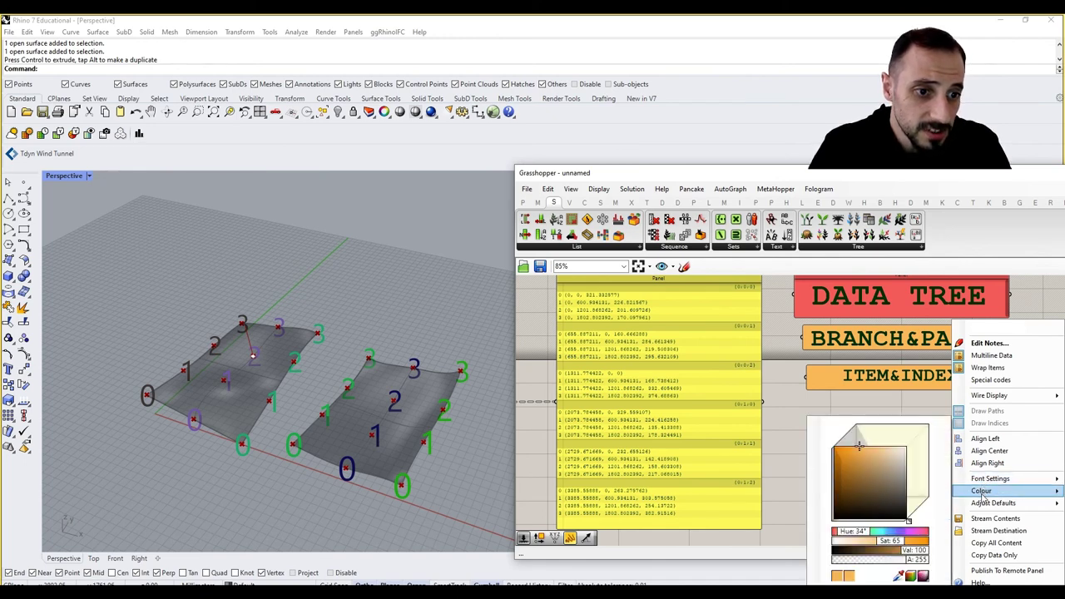
drag(860, 447, 879, 450)
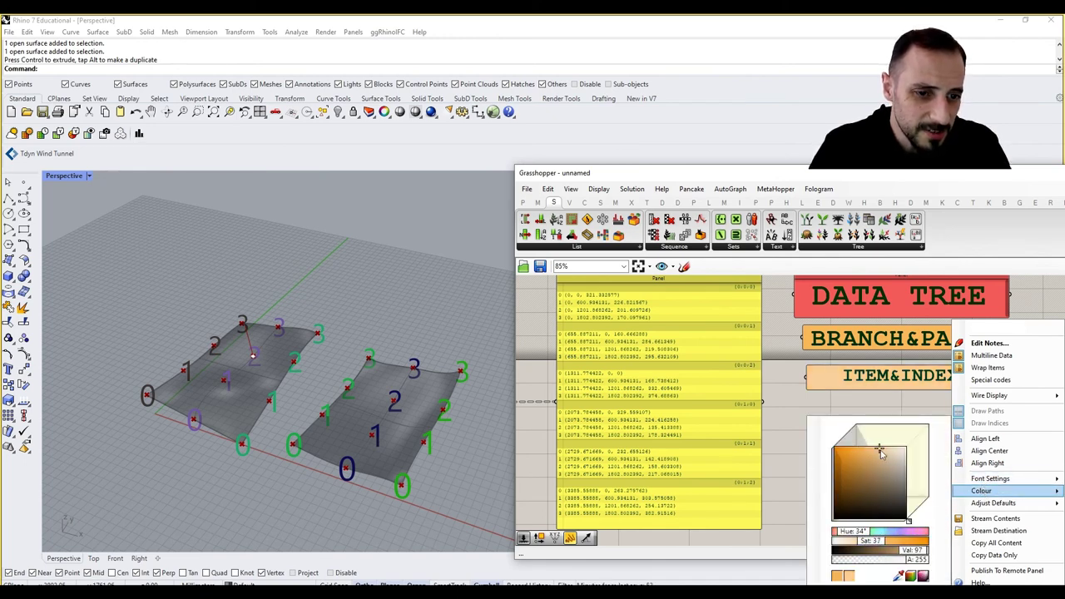
drag(859, 532, 894, 533)
click(790, 432)
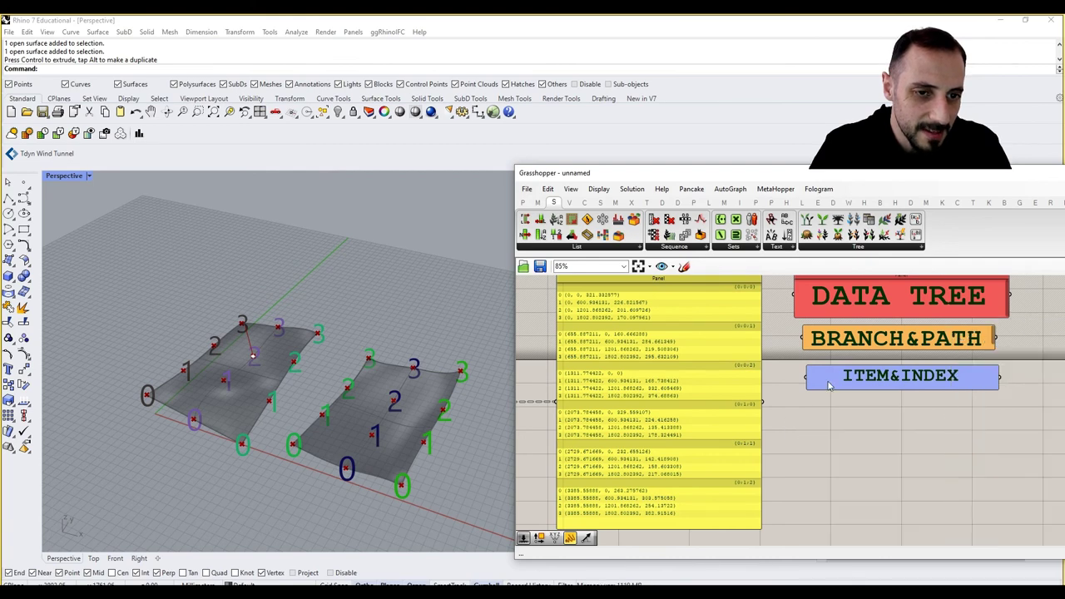
Shrink the ITEM&INDEX panel to fit its text and centre it below the BRANCH&PATH panel.
click(838, 383)
drag(1001, 391, 951, 376)
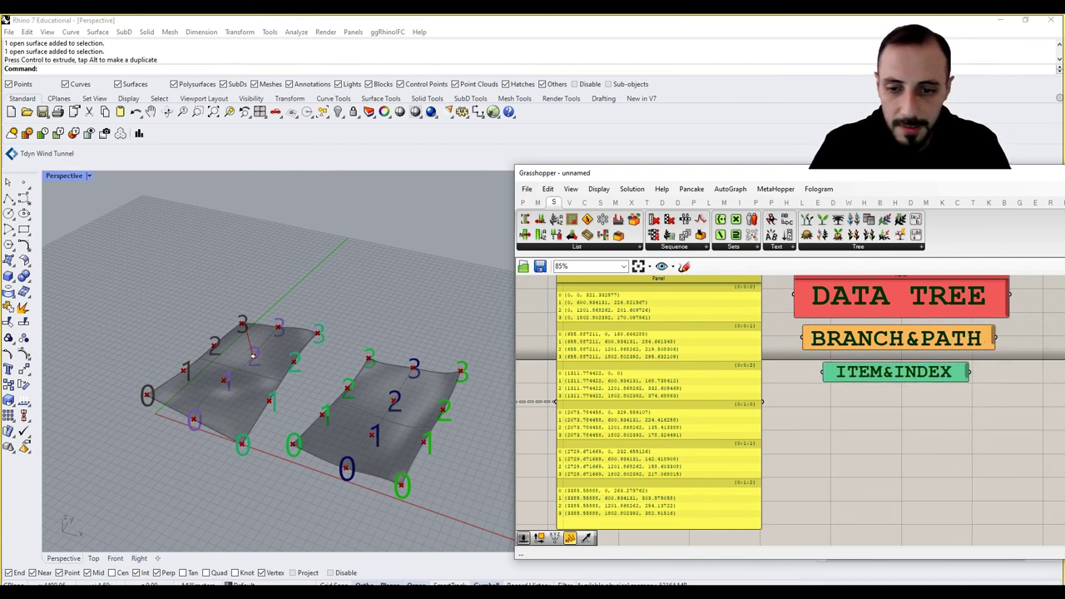
click(790, 470)
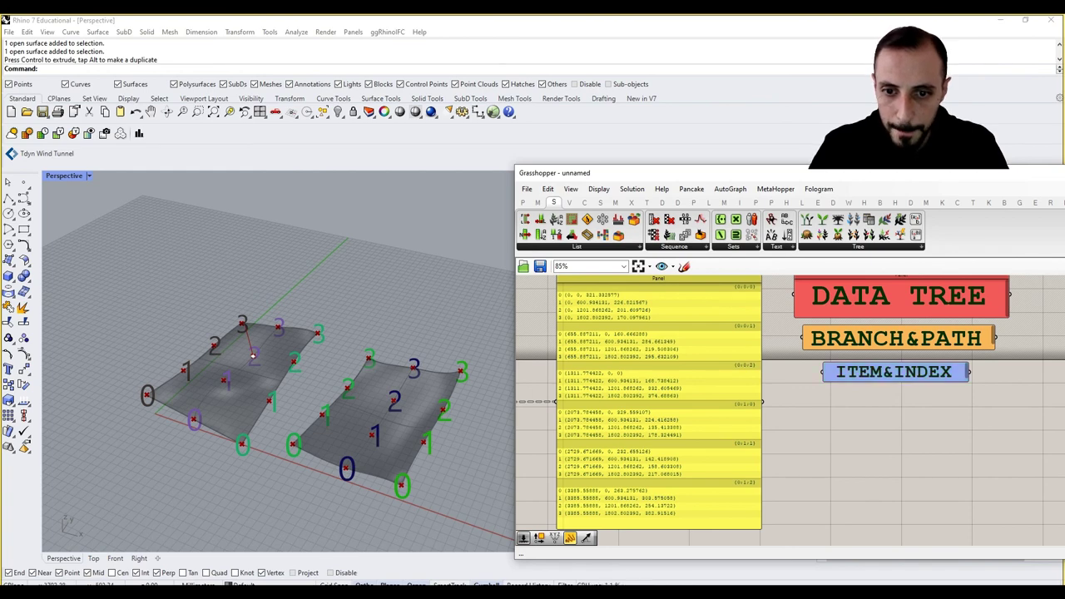